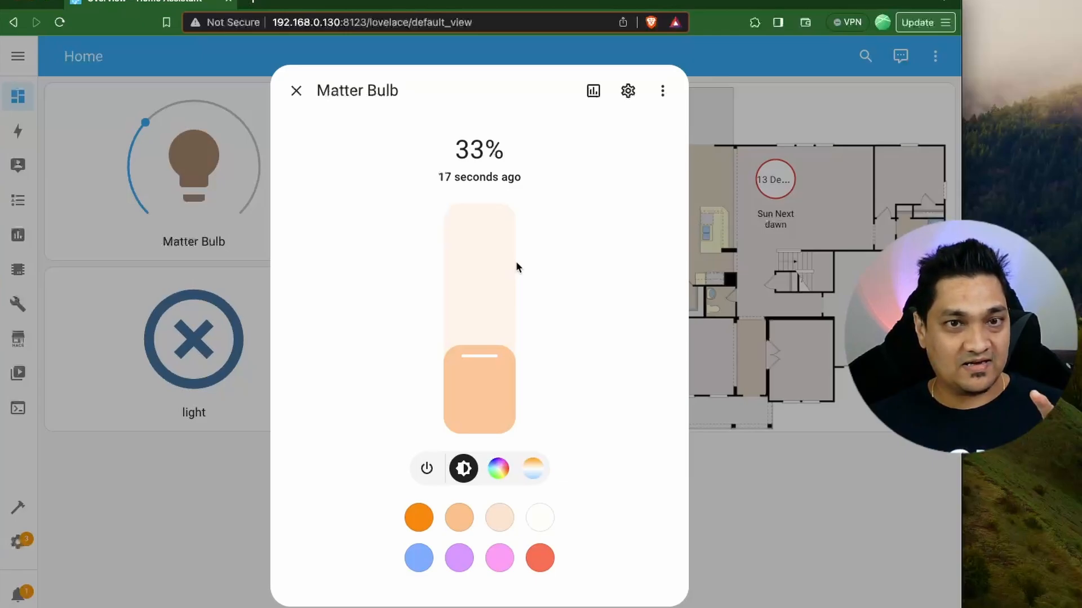
Review the Matter Bulb's voice assistant exposure and its alias "led" in the entity settings, and return to the dashboard
left_click(627, 93)
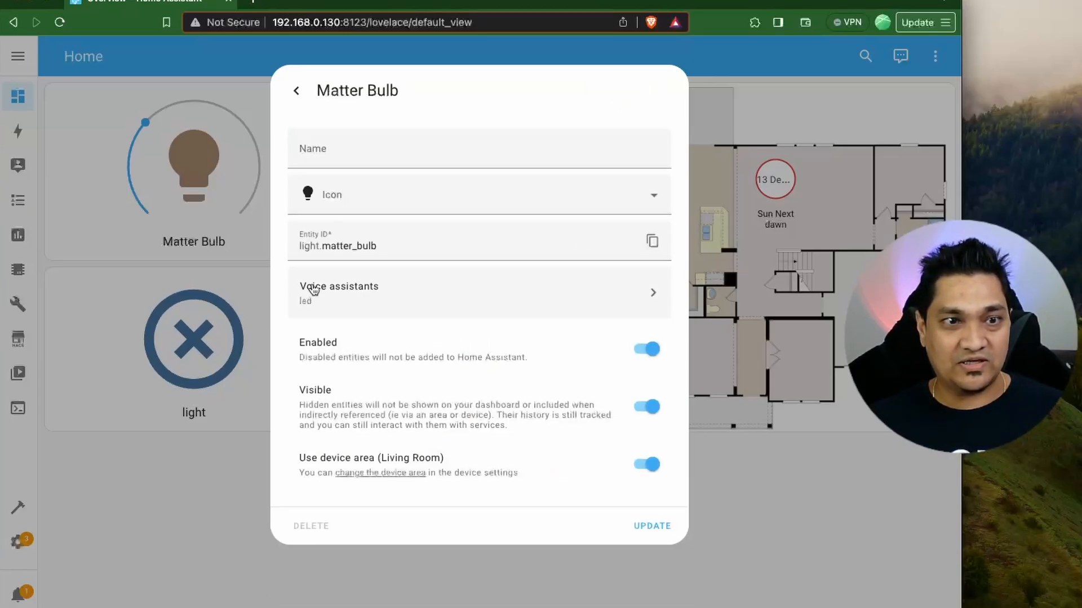
left_click(400, 294)
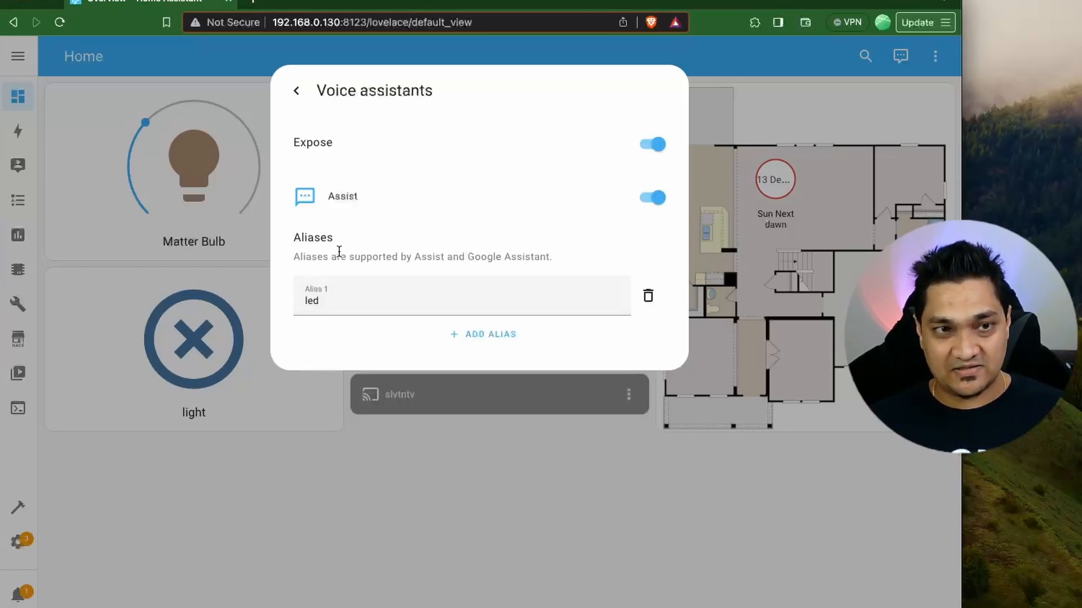
left_click(345, 299)
left_click_drag(344, 299, 291, 304)
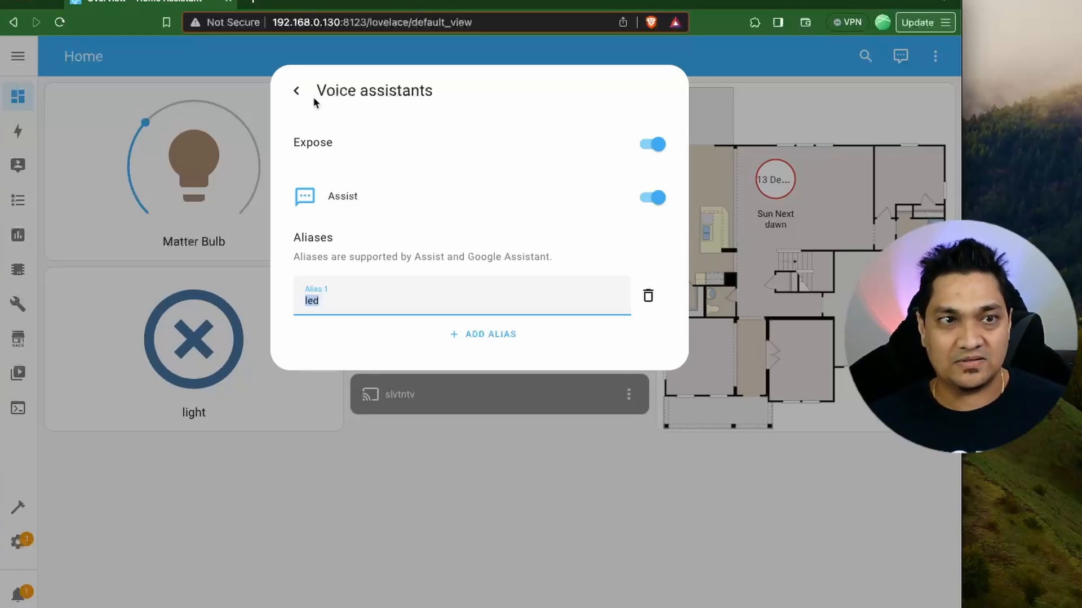
left_click(298, 92)
left_click(297, 93)
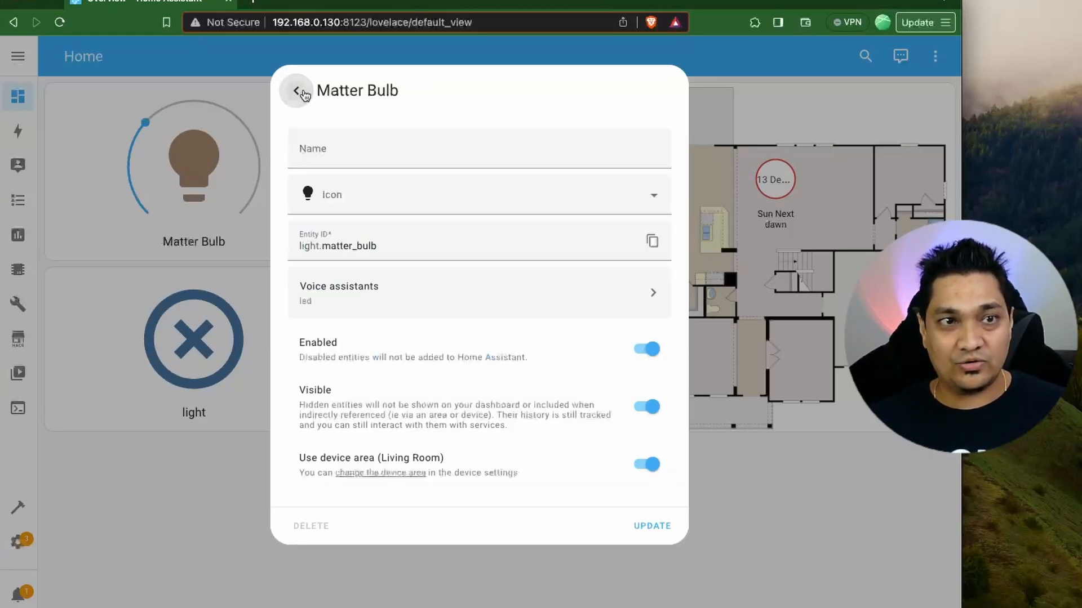
left_click(297, 92)
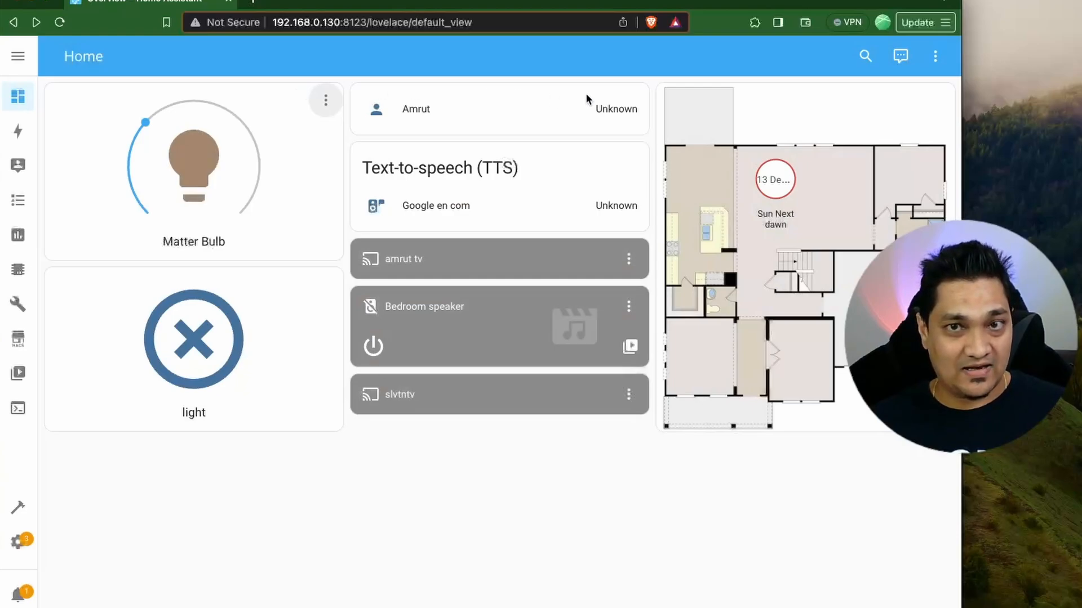
Open Assist and send the request "turn off led" to switch the Matter Bulb off
left_click(901, 56)
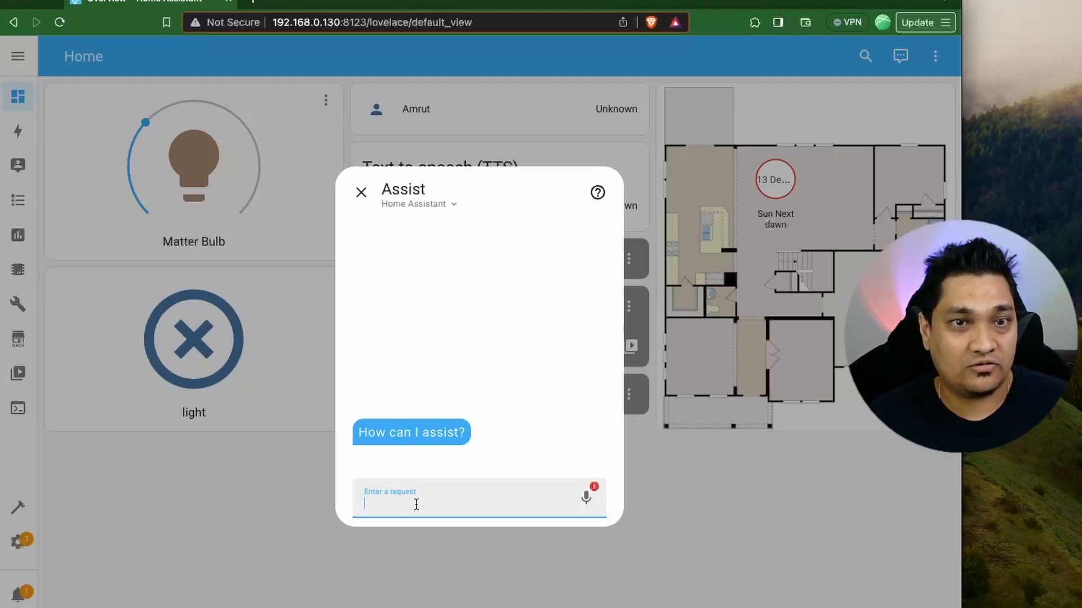
type("tur")
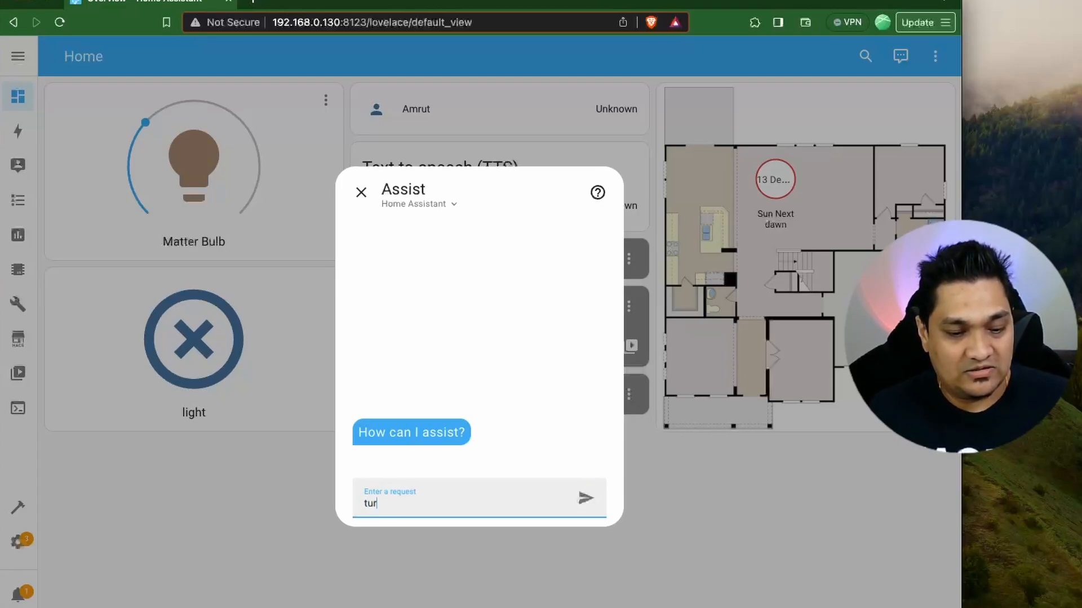
type("n off led")
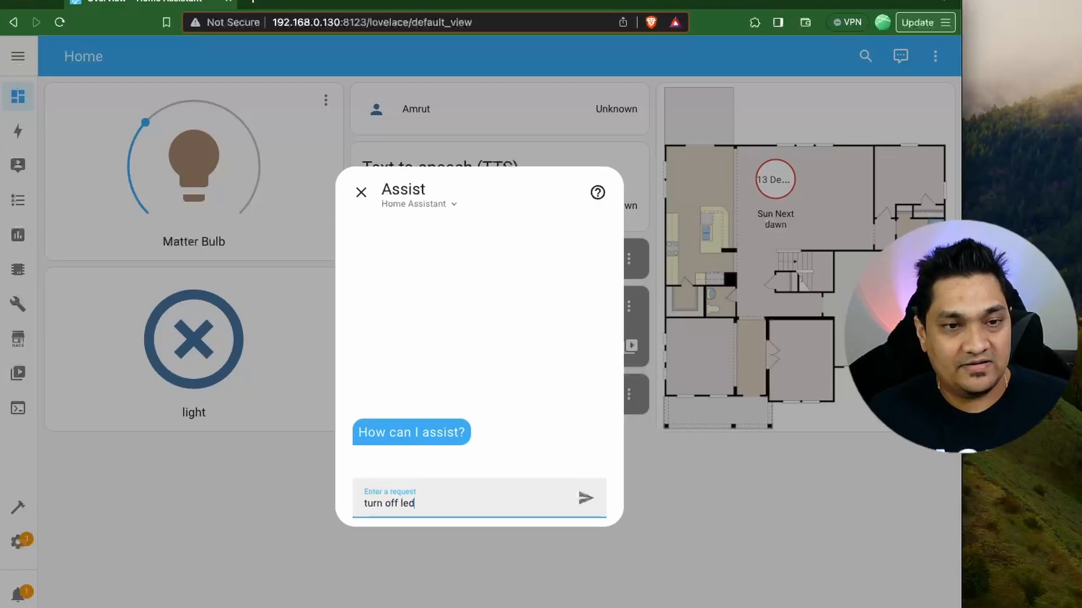
key("Return")
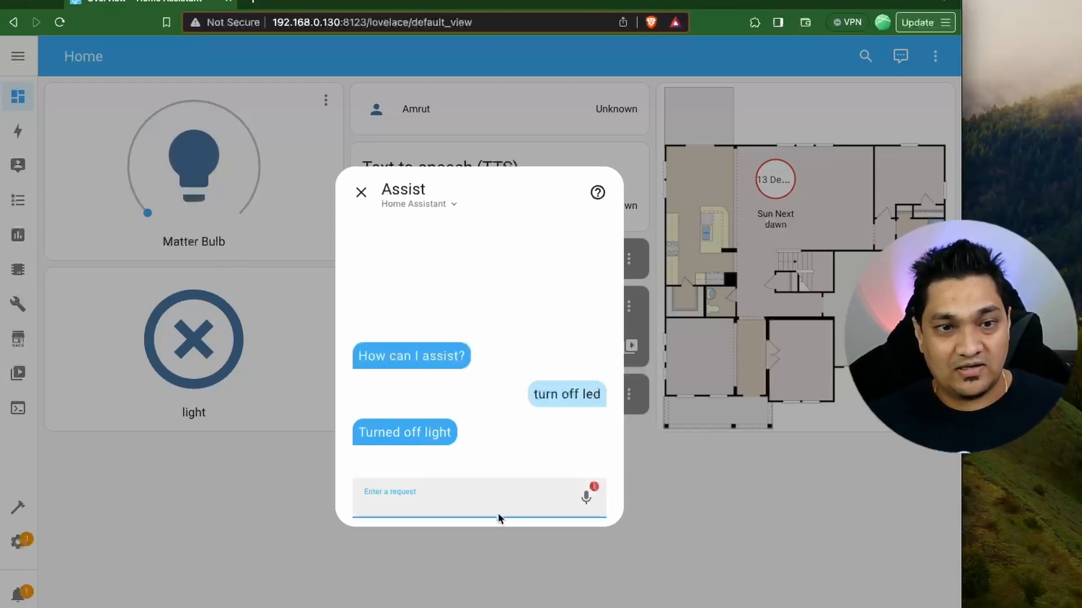
Send the request "turn on led" in Assist to switch the bulb on, and close the Assist dialog
type("turn on led")
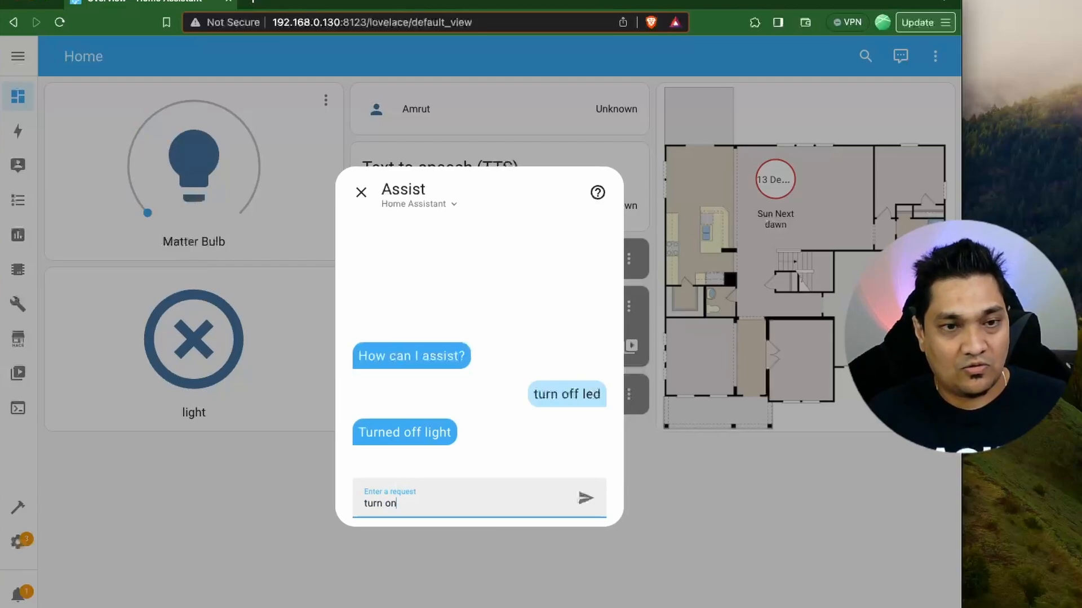
key("Return")
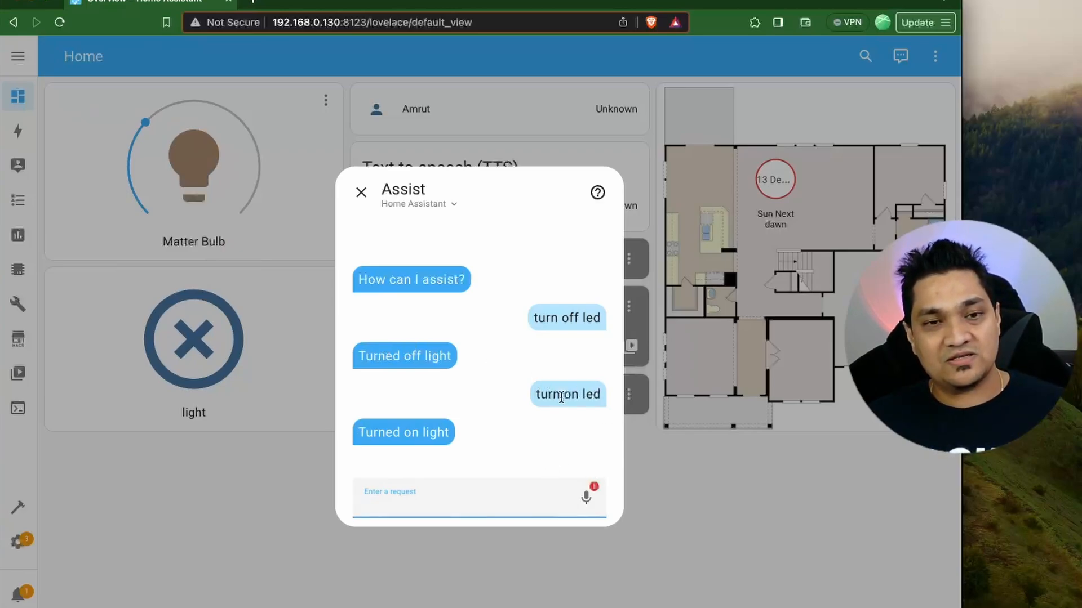
left_click_drag(536, 393, 594, 390)
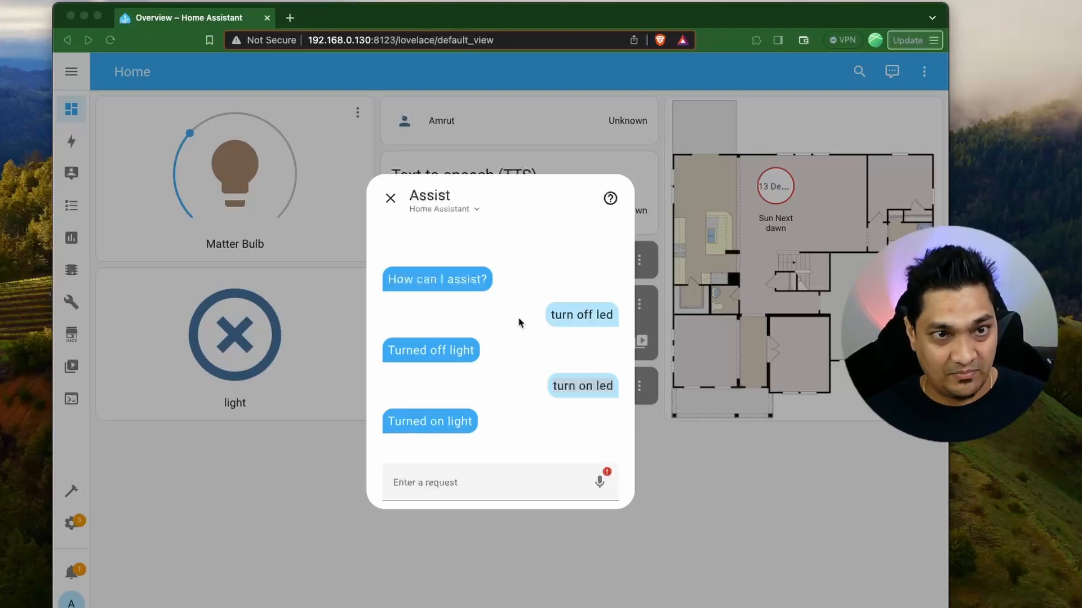
left_click(391, 197)
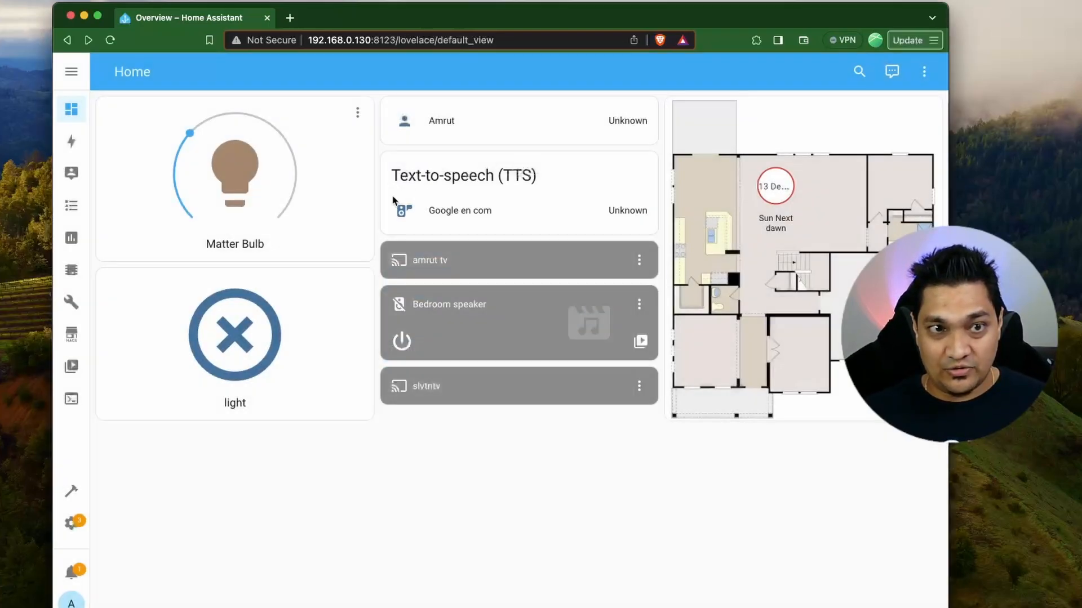
Start a new empty automation from scratch in the Automations & Scenes settings
left_click(70, 525)
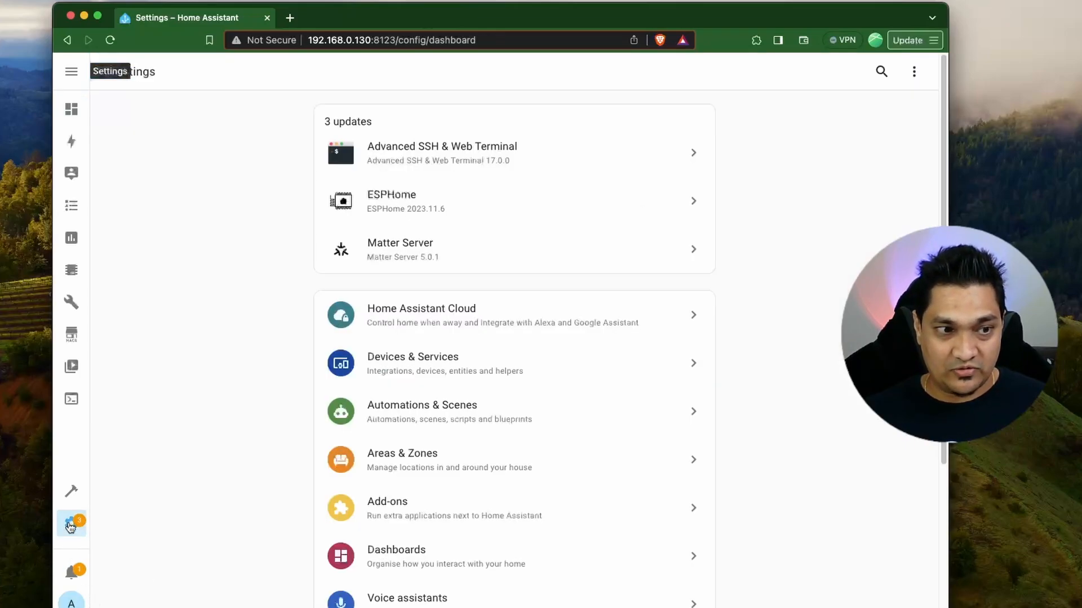
left_click(469, 417)
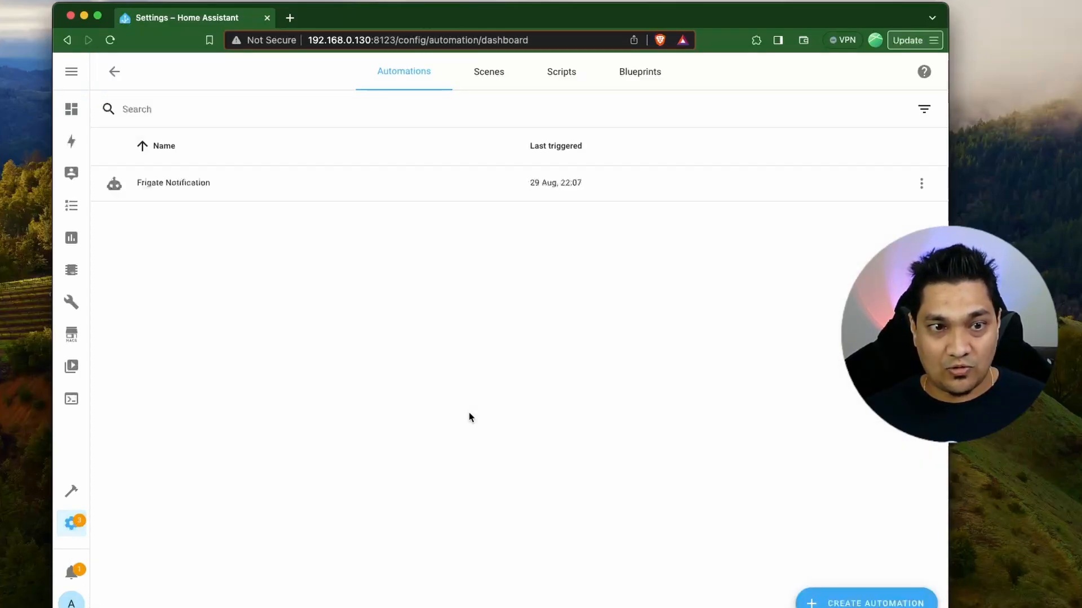
left_click(849, 604)
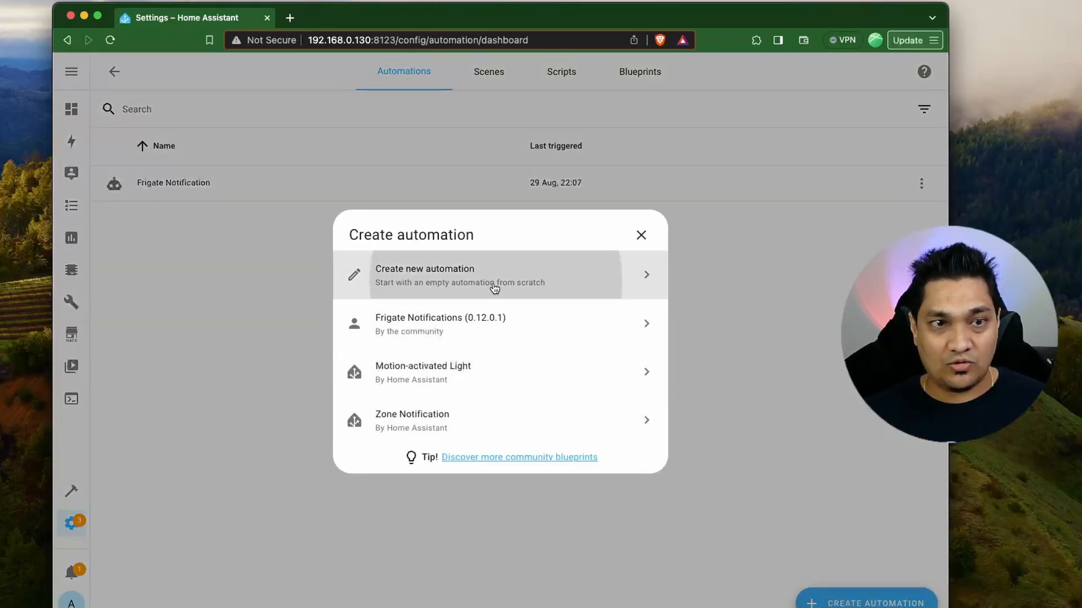
left_click(494, 284)
Add a Sentence trigger whose phrase is the account owner's first name followed by "do something"
left_click(225, 148)
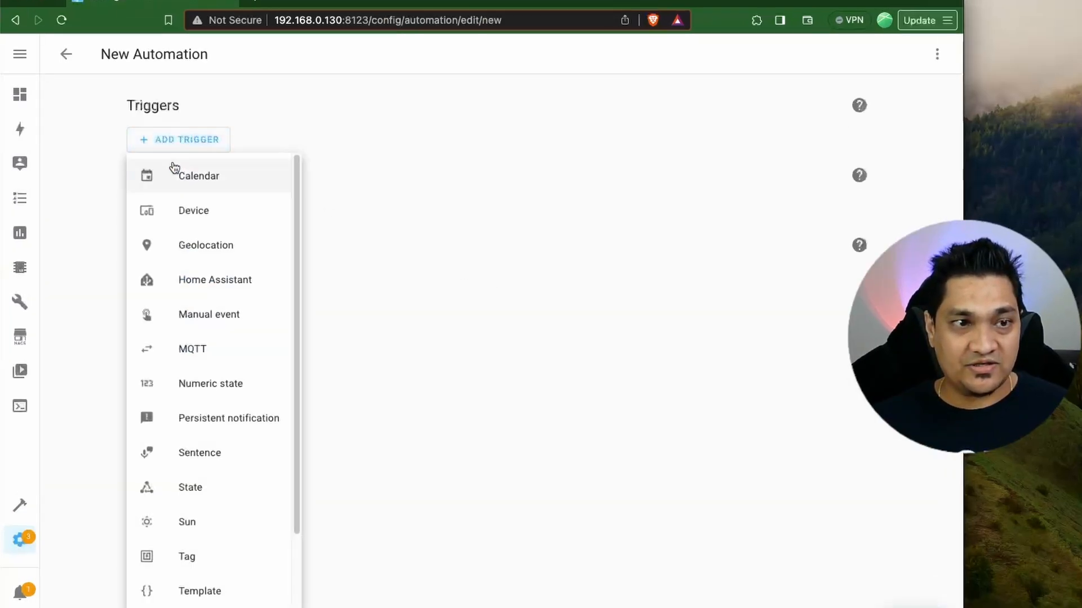
left_click(195, 455)
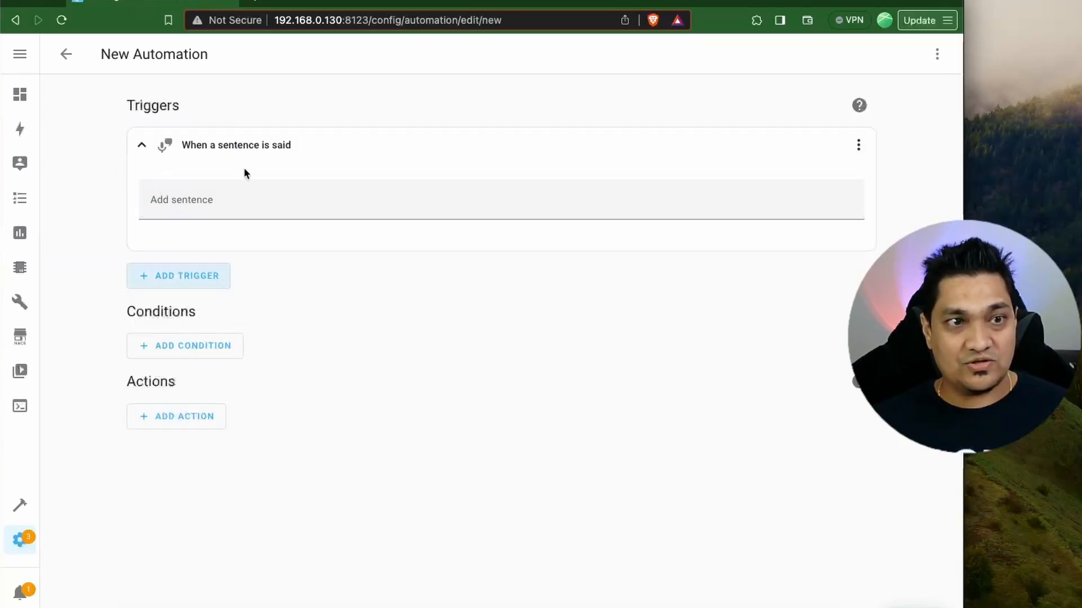
left_click(234, 204)
type("amrut do something")
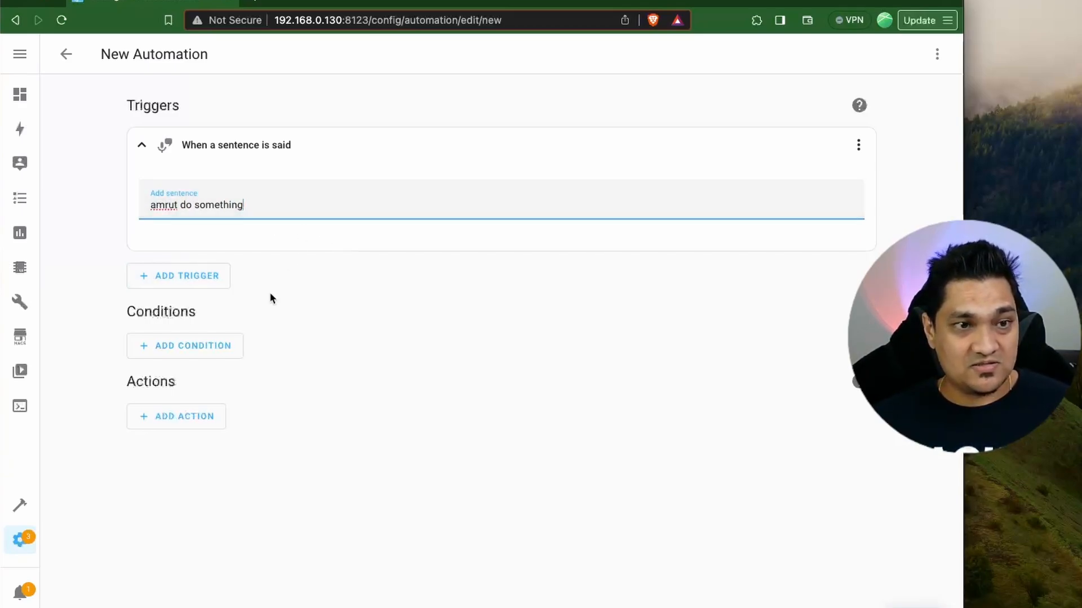
Add a call-service action that runs Light: Toggle on the Matter Bulb device
left_click(200, 419)
left_click(202, 479)
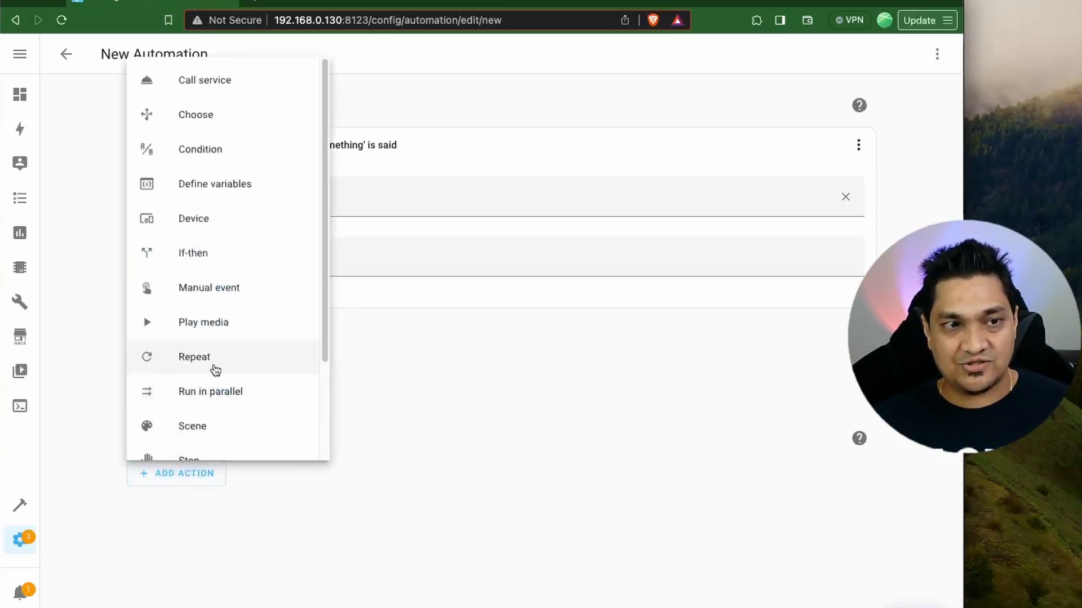
left_click(220, 87)
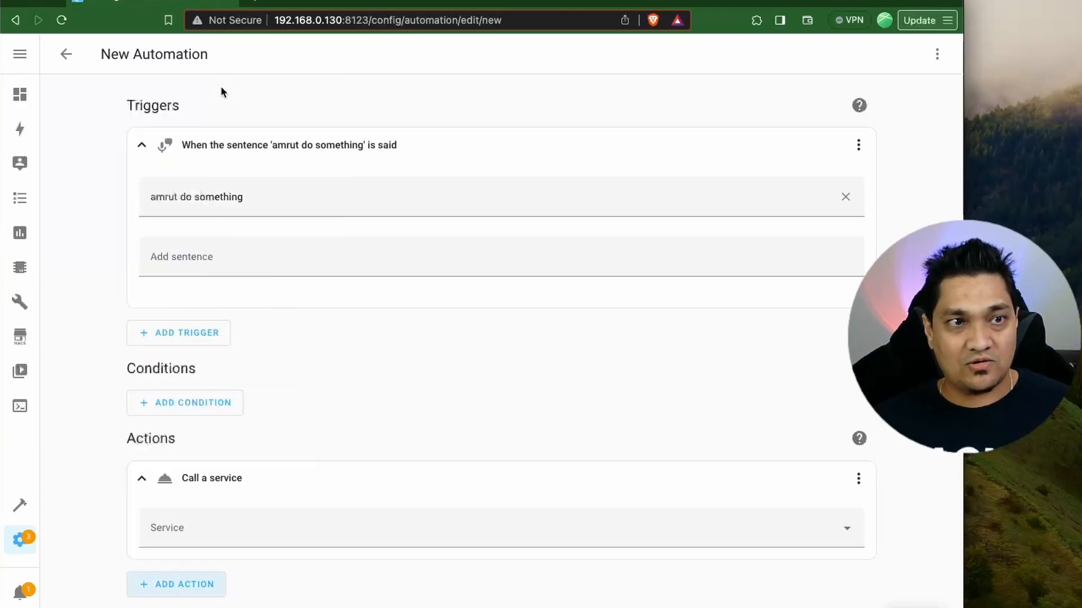
left_click(224, 527)
type("light")
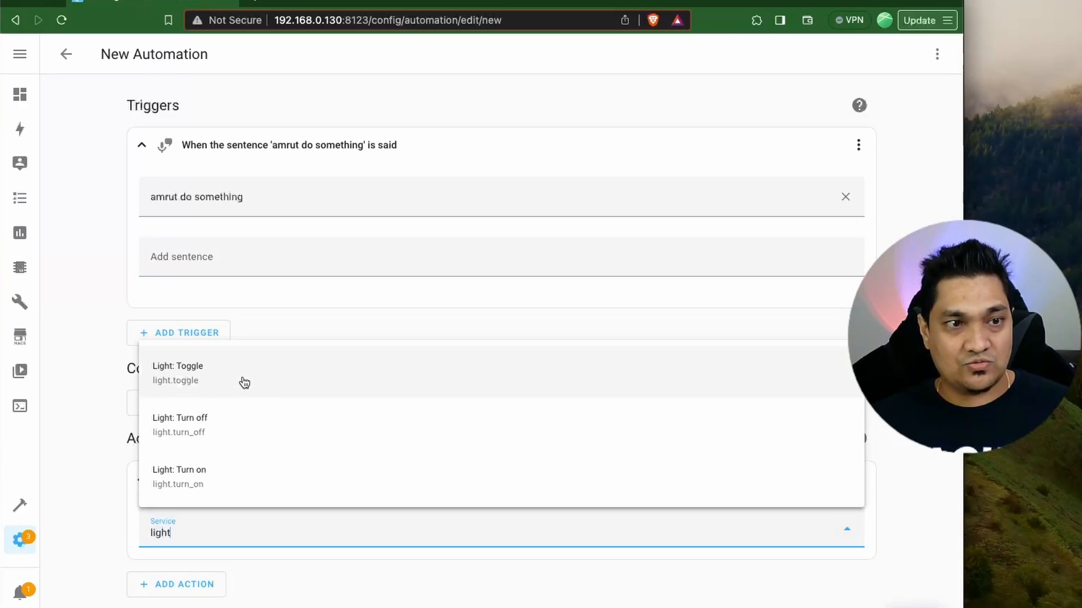
left_click(207, 381)
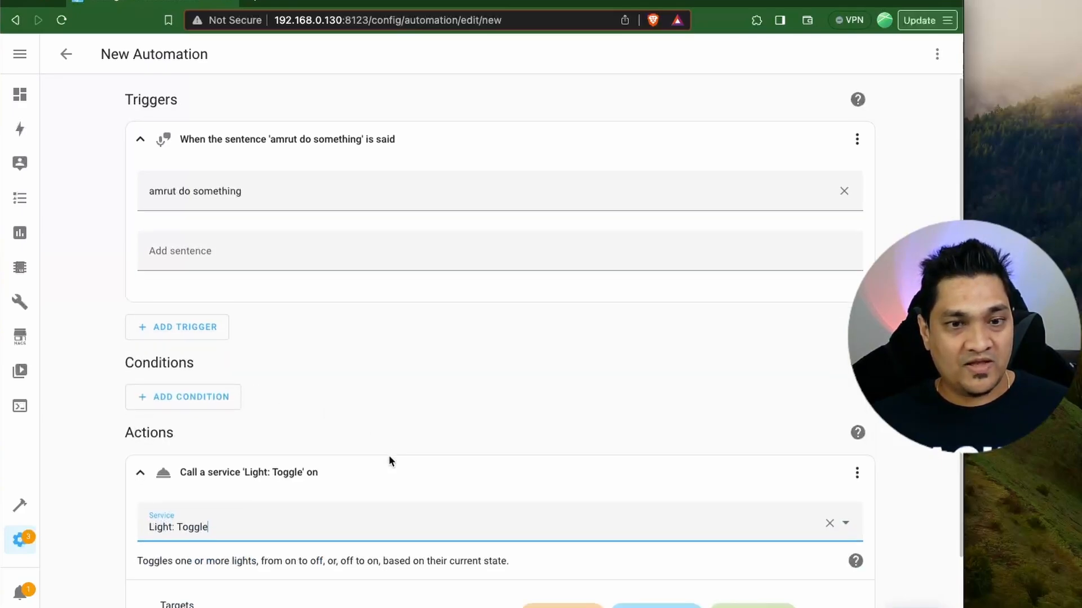
scroll(496, 467, "down", 2)
left_click(631, 495)
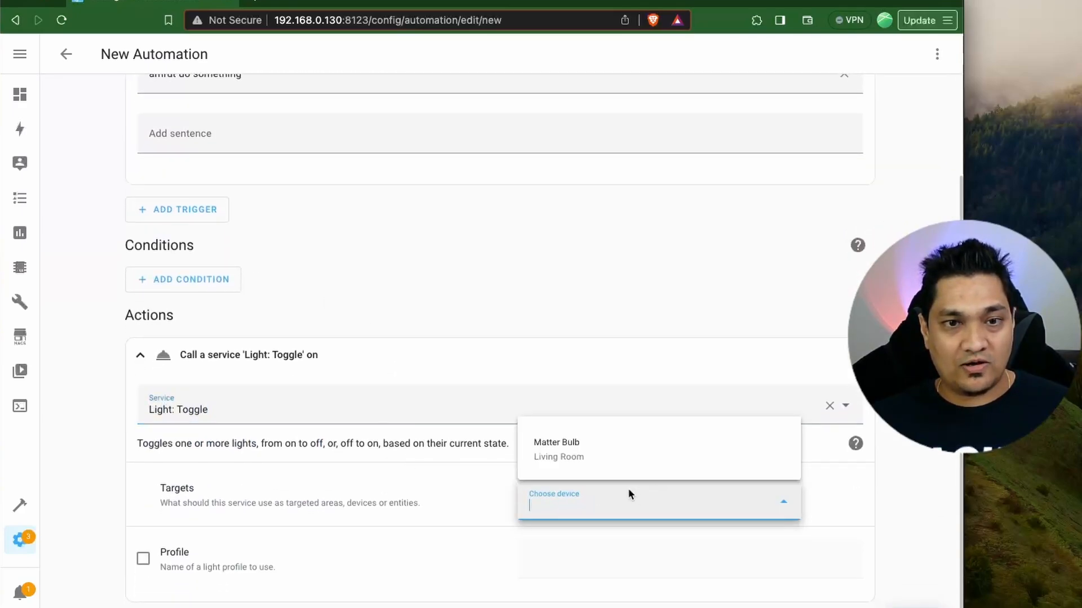
left_click(596, 447)
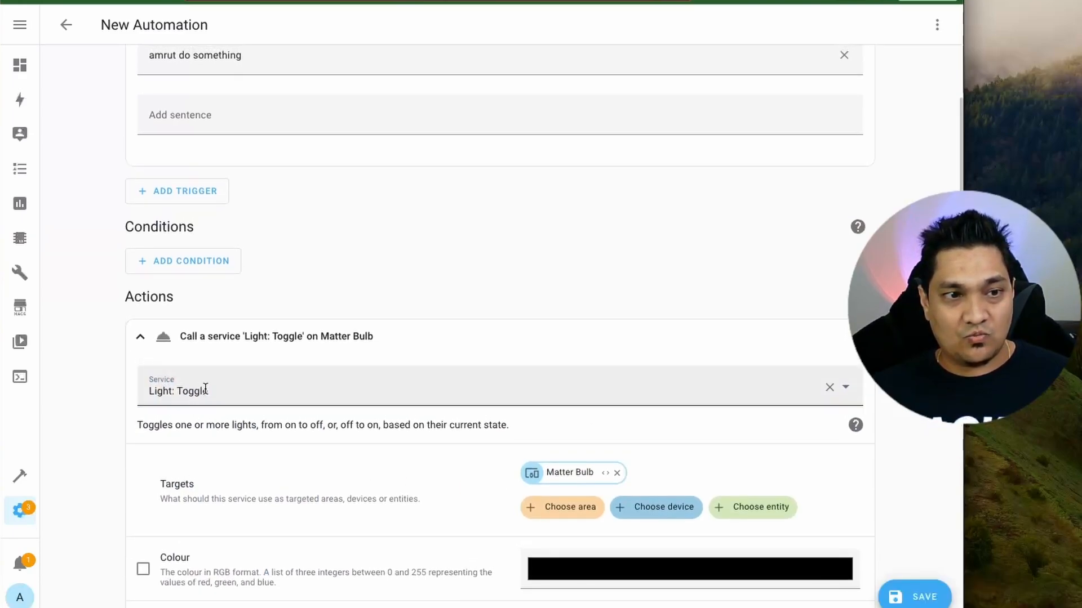
scroll(293, 349, "up", 1)
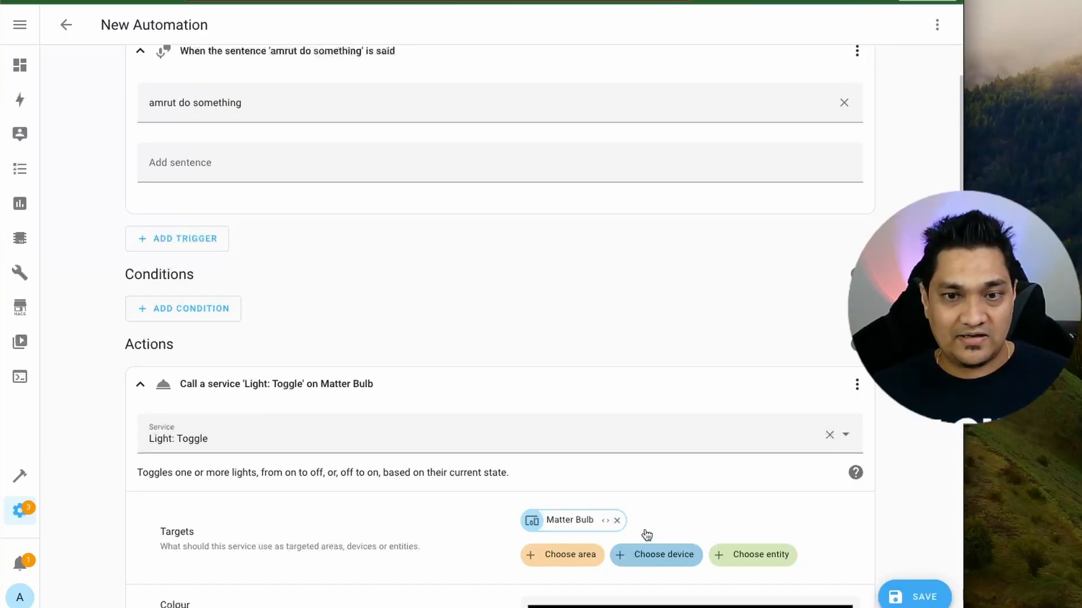
Save the automation under the name "first custom sentence"
left_click(914, 600)
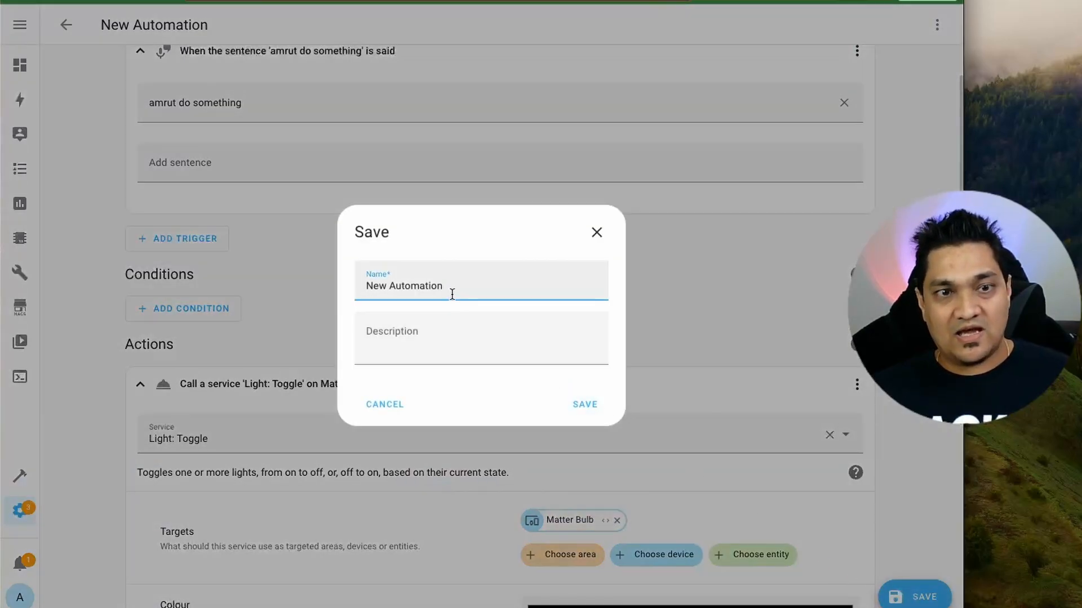
triple_click(452, 293)
type("fis")
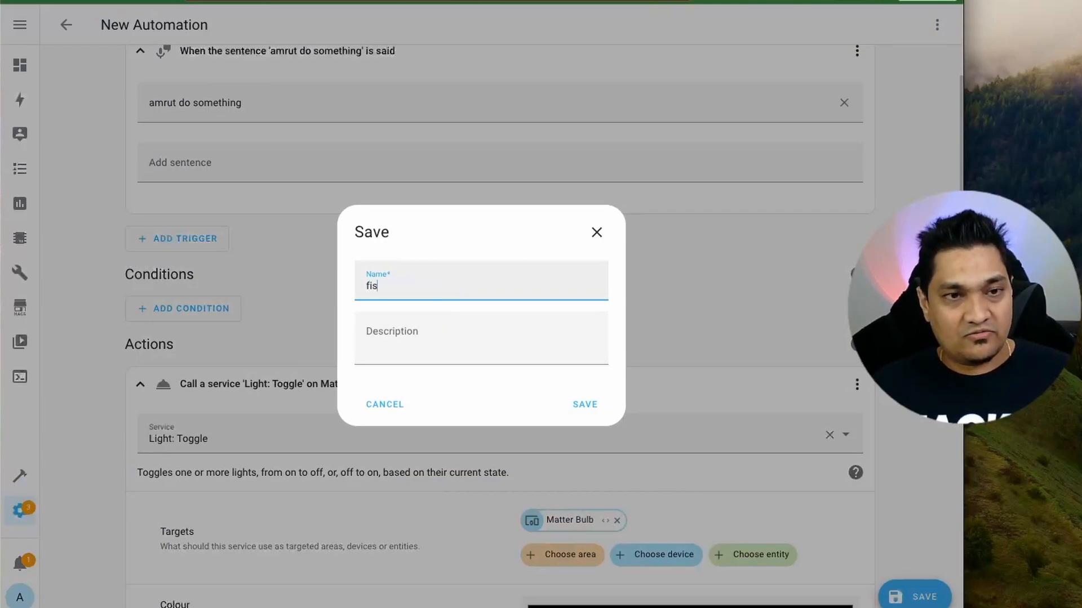
type("rst custom")
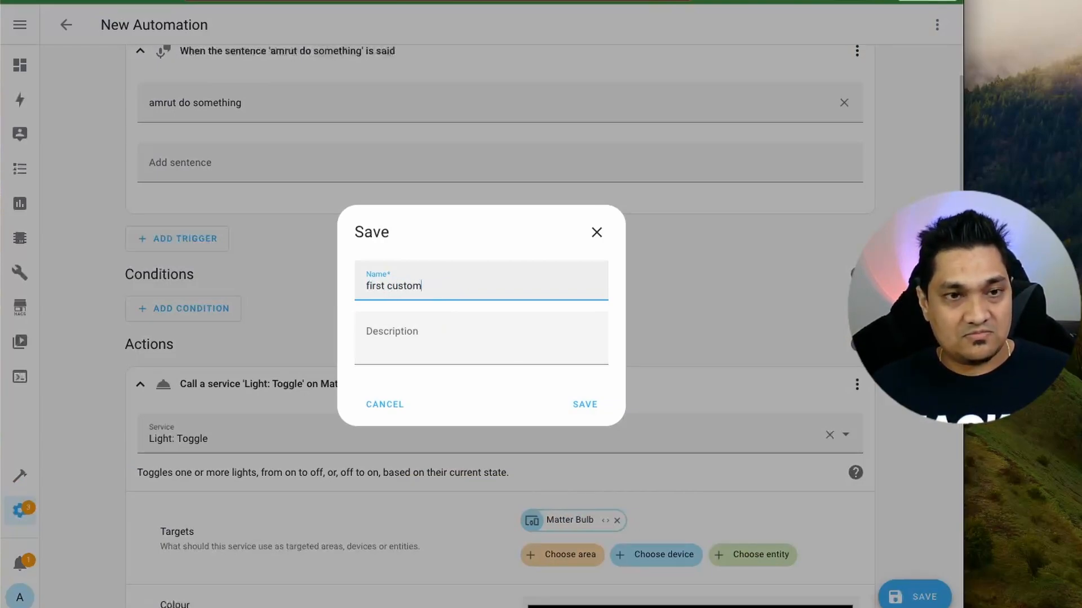
type(" sentence")
left_click(583, 403)
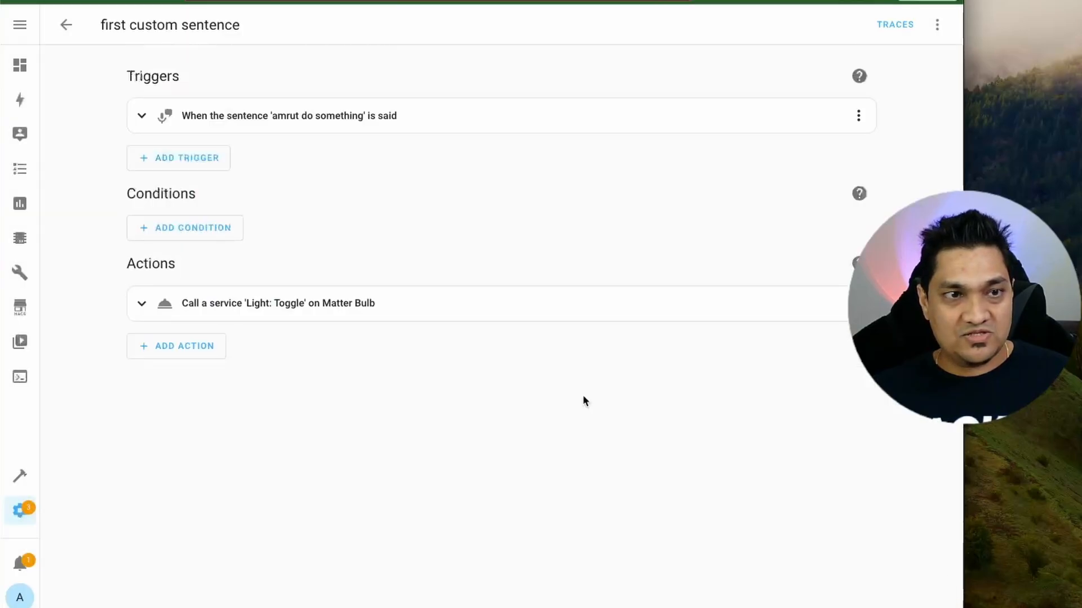
Test the automation from the overview dashboard by sending its trigger sentence (owner's first name plus "do something") to Assist twice
left_click(22, 62)
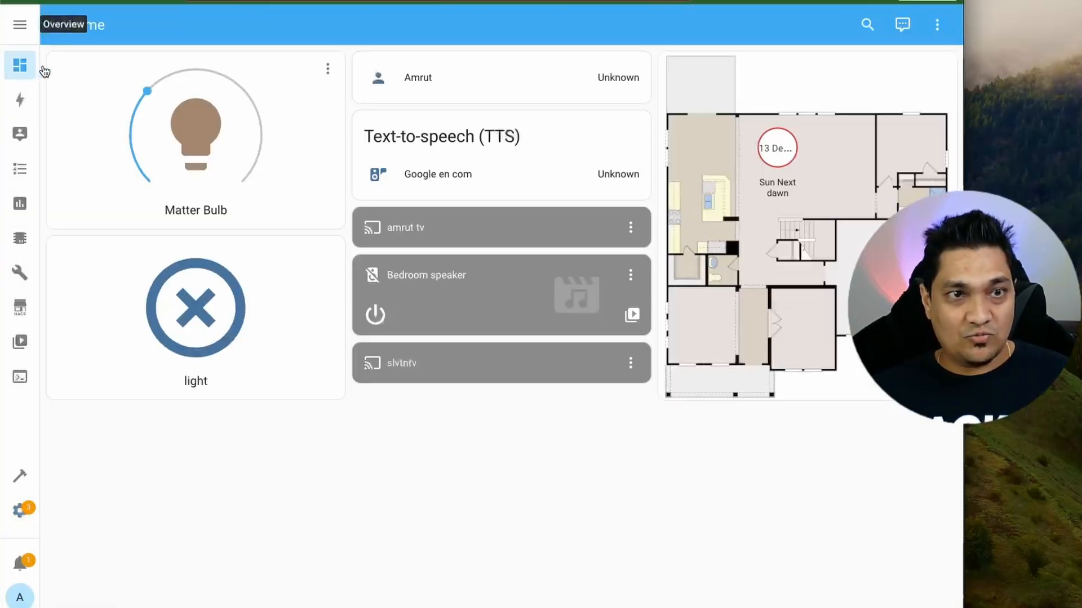
left_click(903, 26)
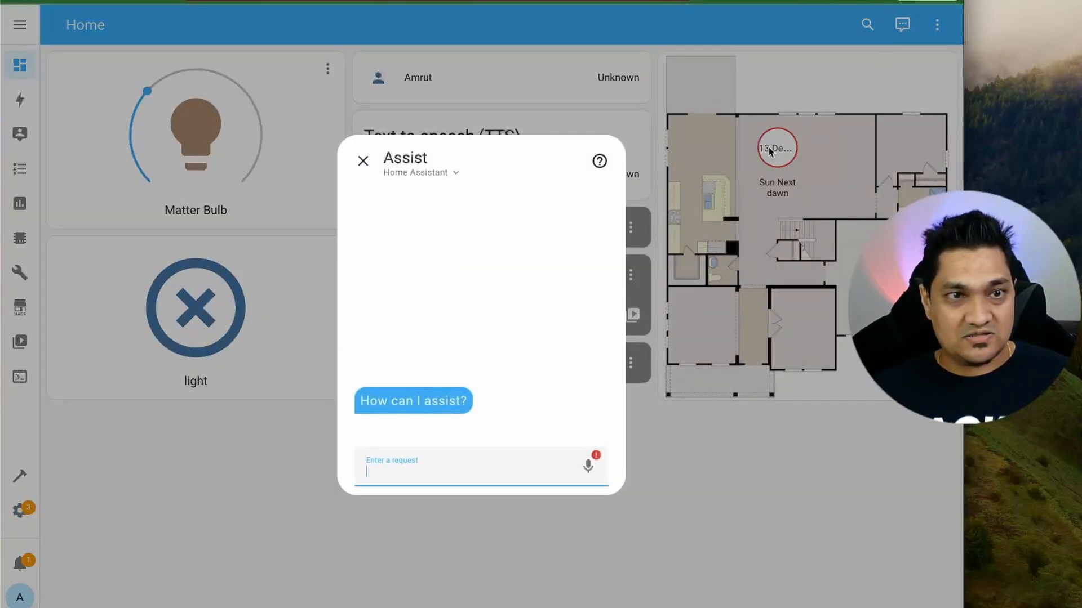
type("amrut do something")
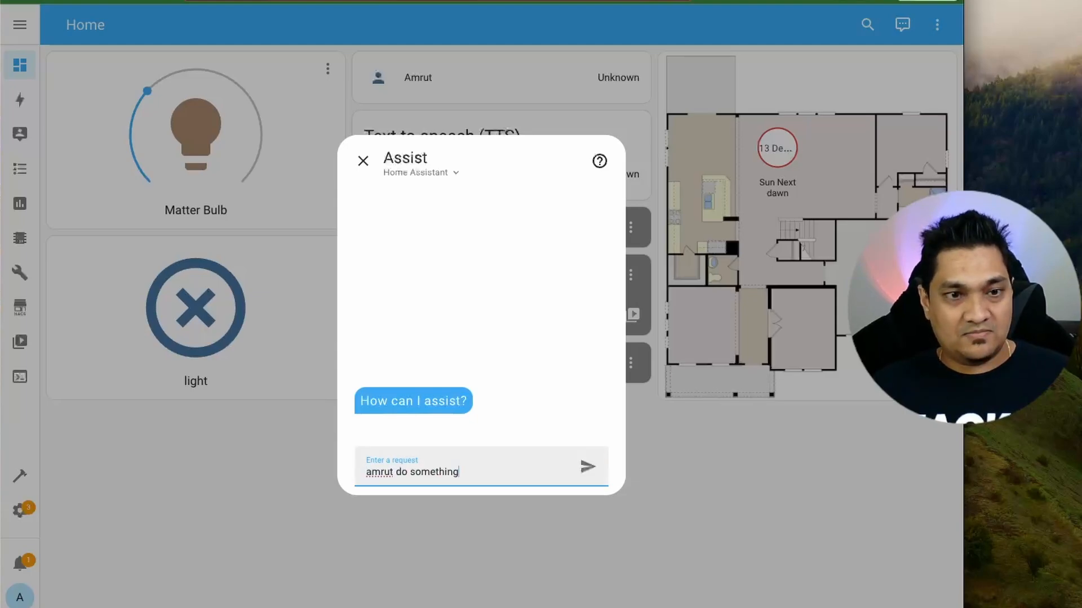
key("Return")
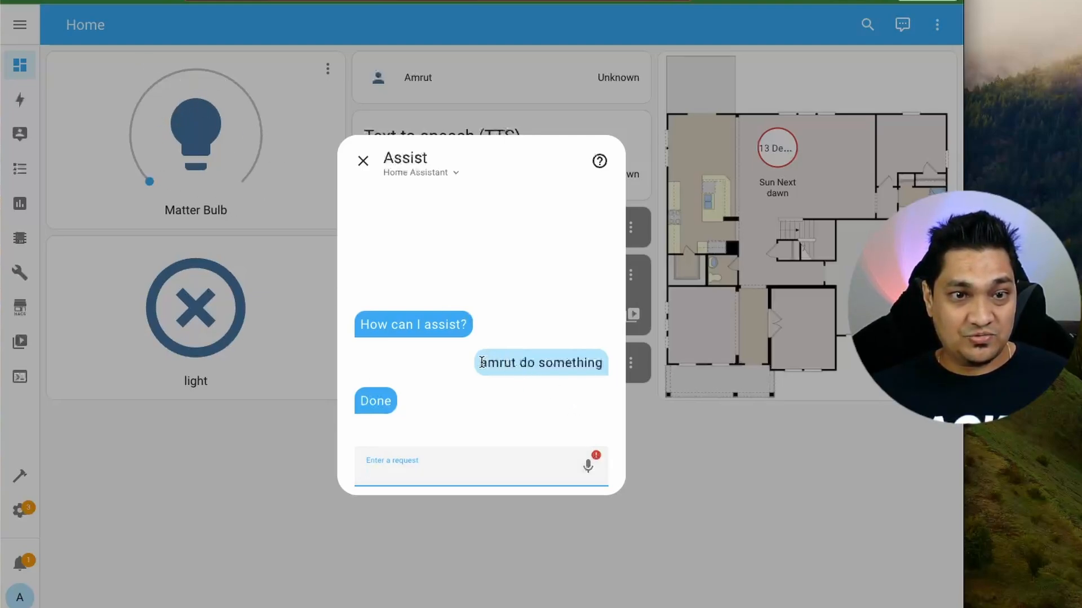
left_click(492, 473)
type("amrut do something")
key("Return")
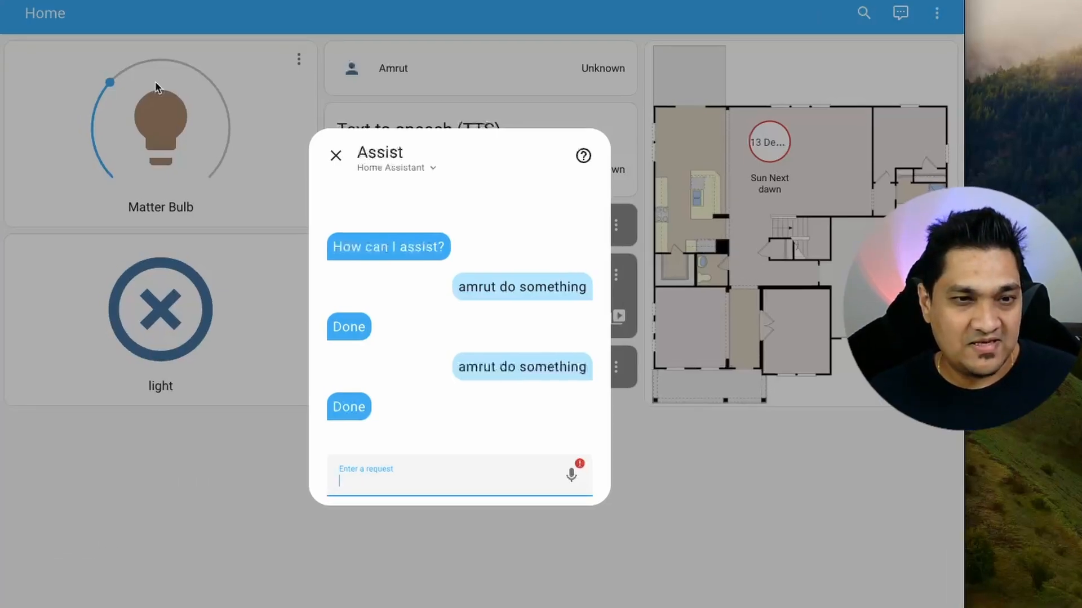
Close the Assist chat and open the custom_sentences/en folder of the homeassistant directory in the File editor
left_click(366, 406)
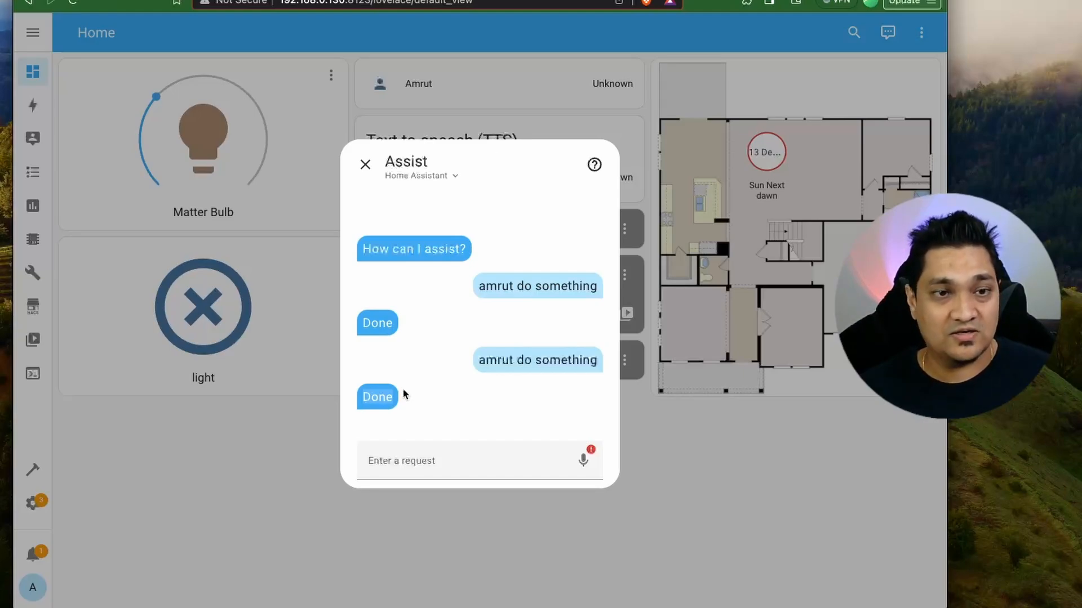
left_click(366, 166)
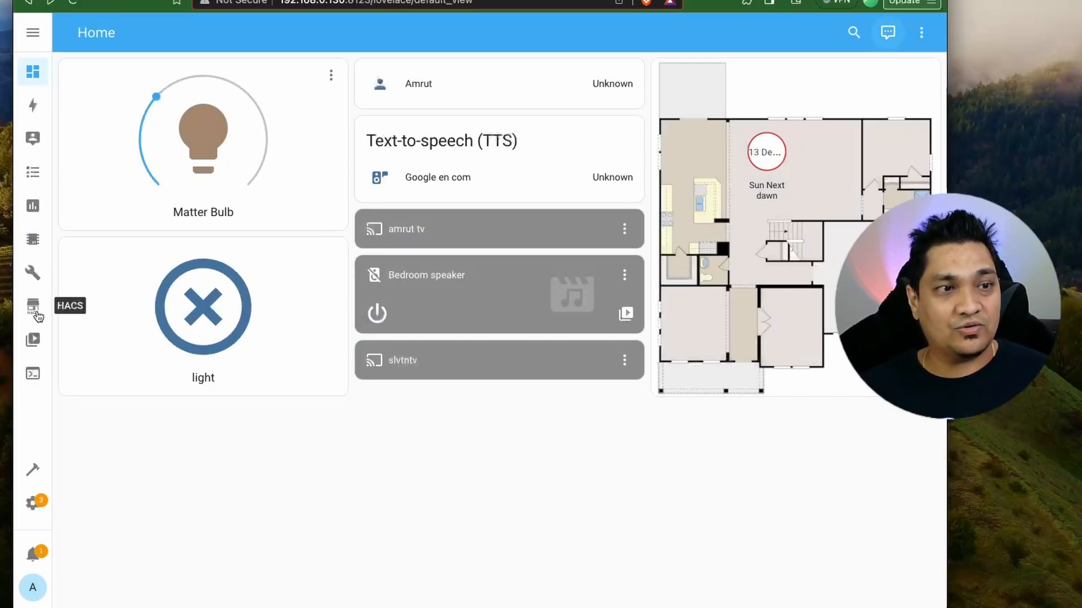
left_click(34, 275)
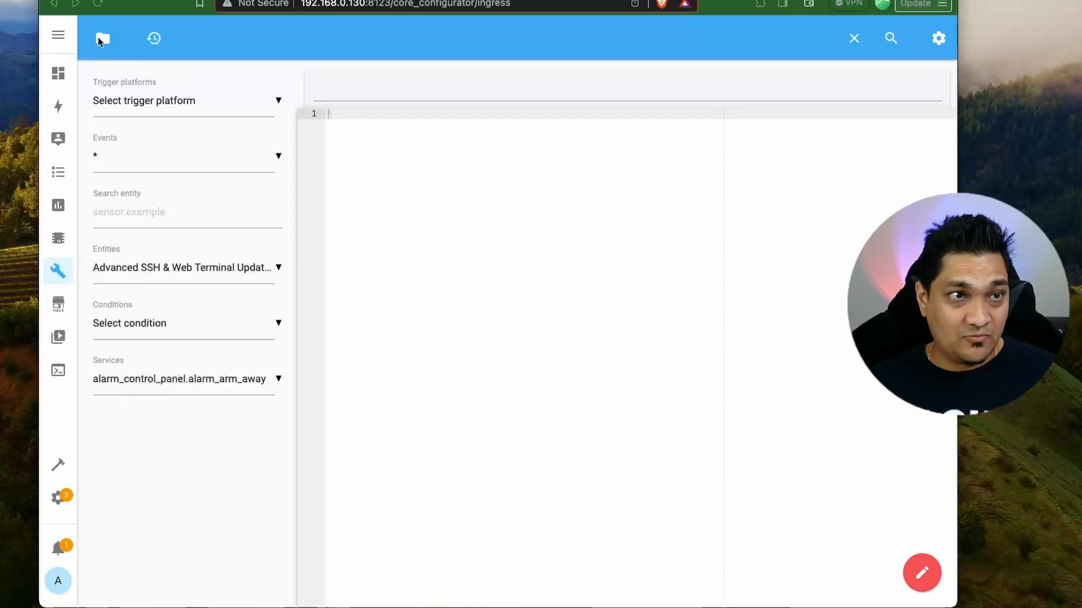
left_click(102, 41)
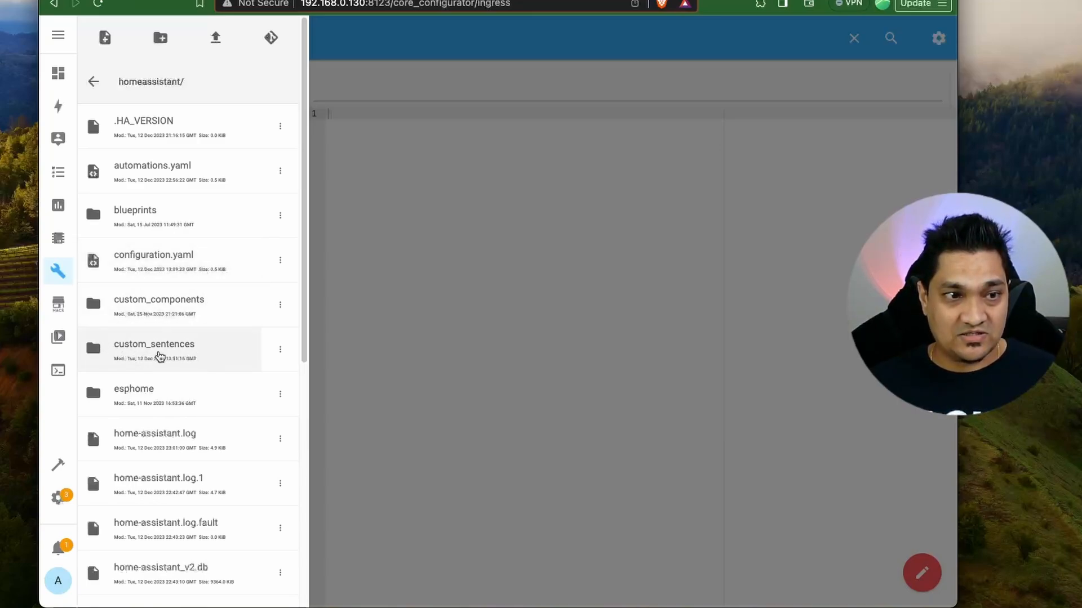
left_click(213, 357)
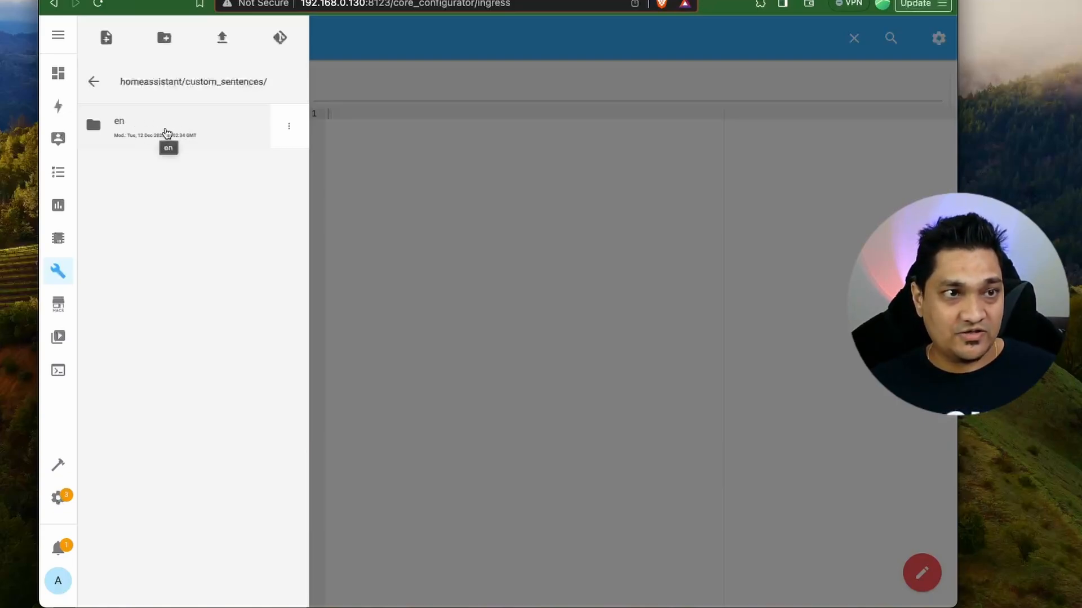
left_click(169, 127)
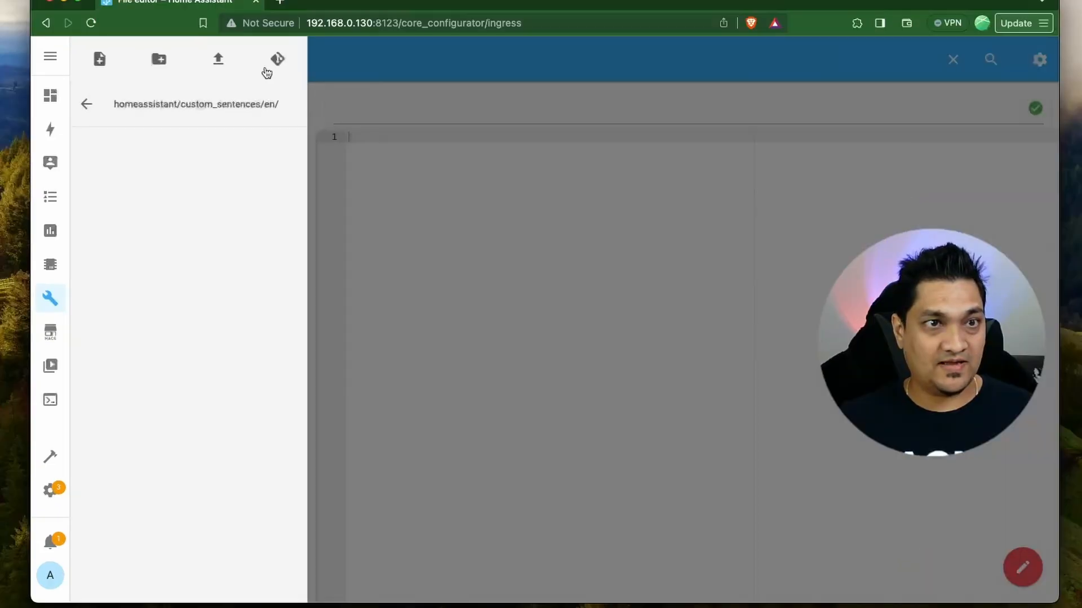
Create a file named custom_sentence.yaml in the custom_sentences/en folder and open it for editing
left_click(117, 67)
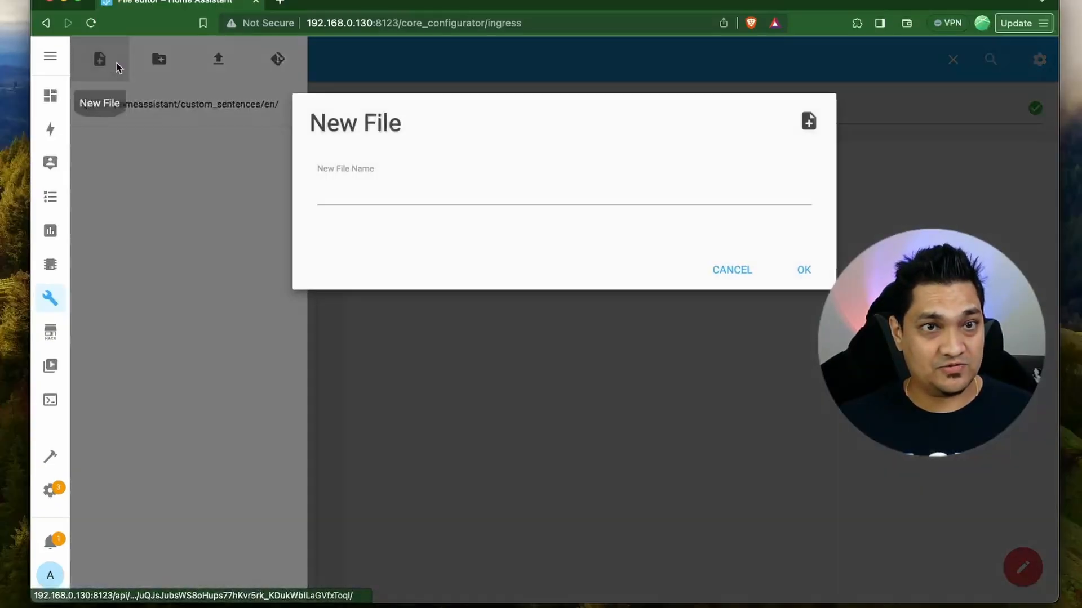
left_click(492, 200)
type("custom_sentence.yaml")
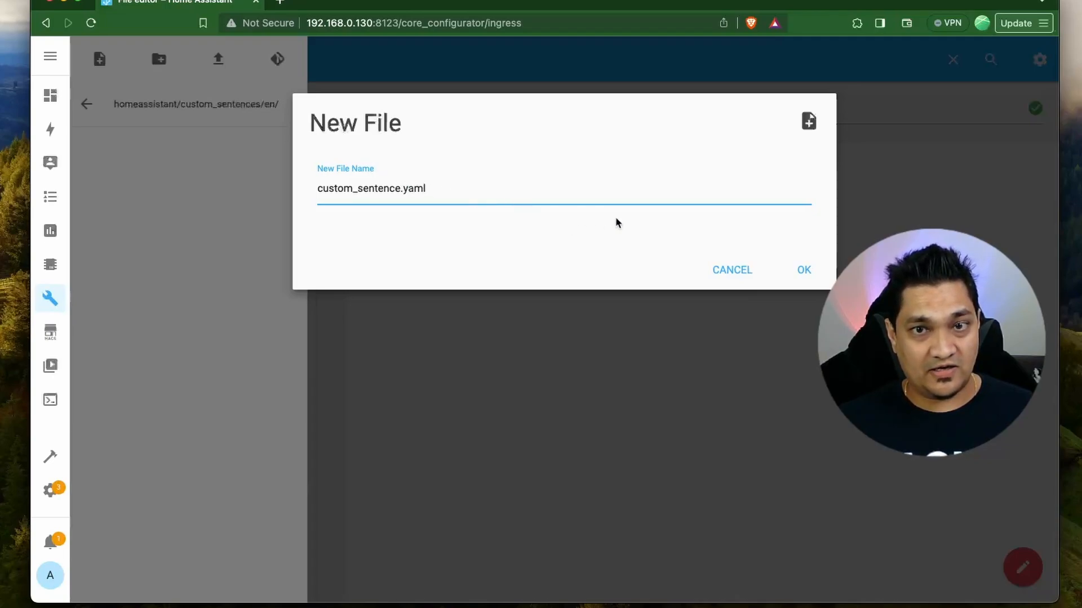
left_click(802, 271)
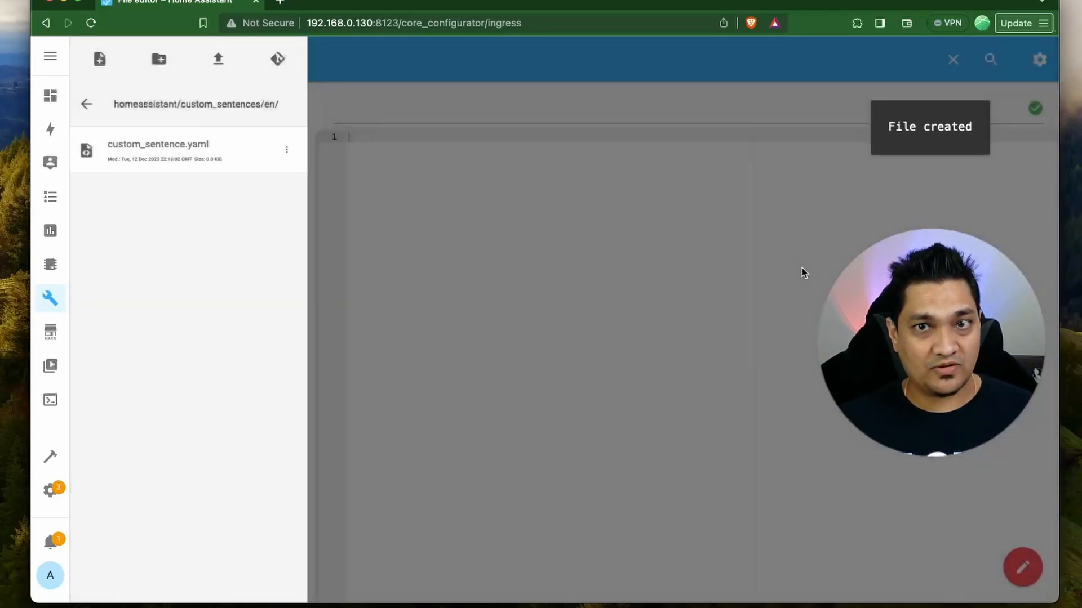
left_click(149, 152)
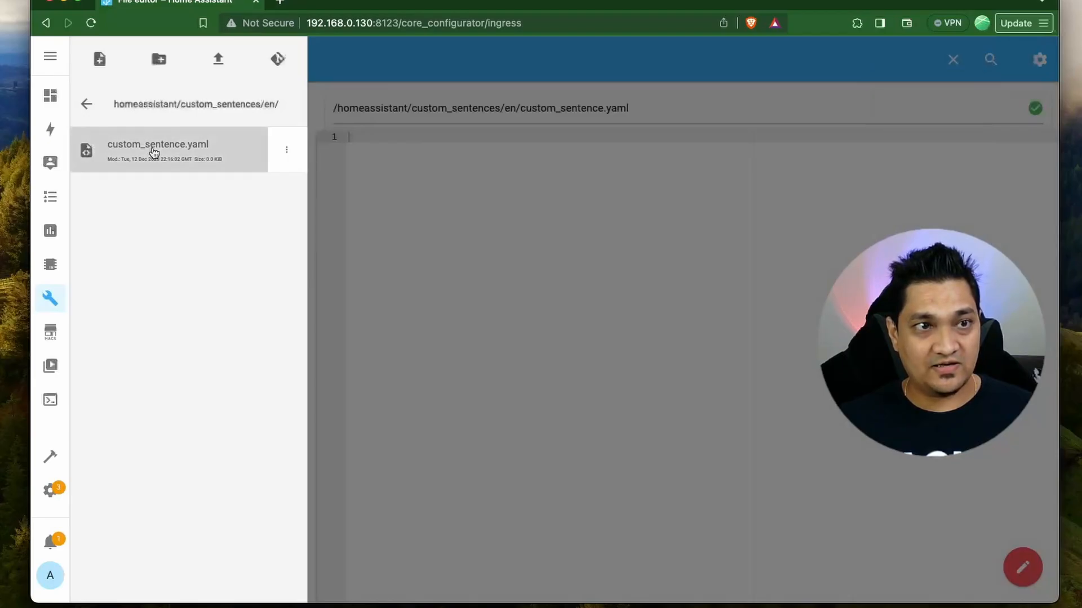
left_click(501, 205)
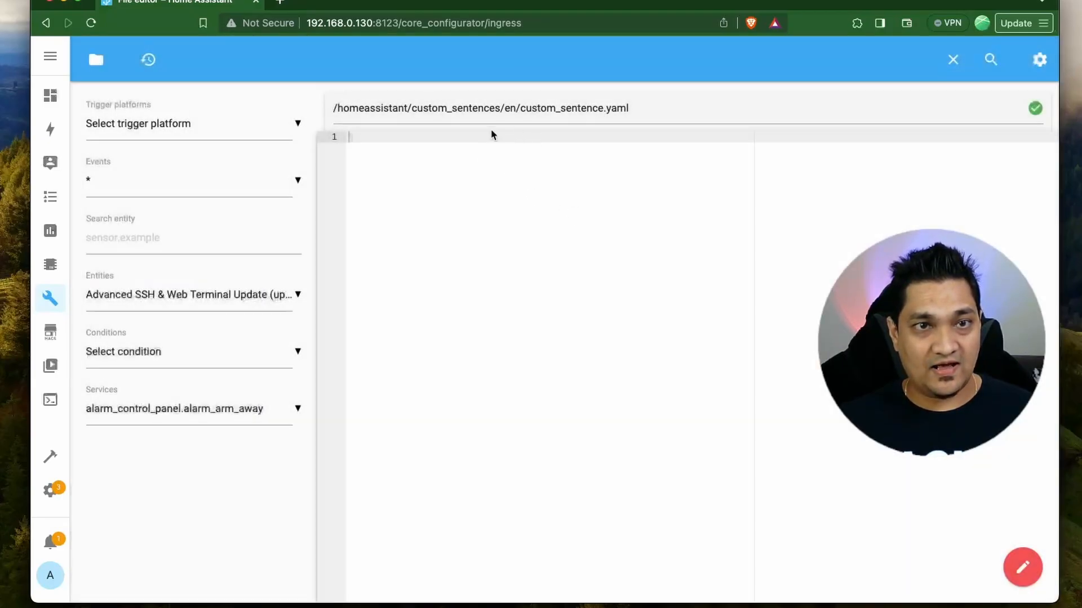
left_click_drag(411, 108, 500, 108)
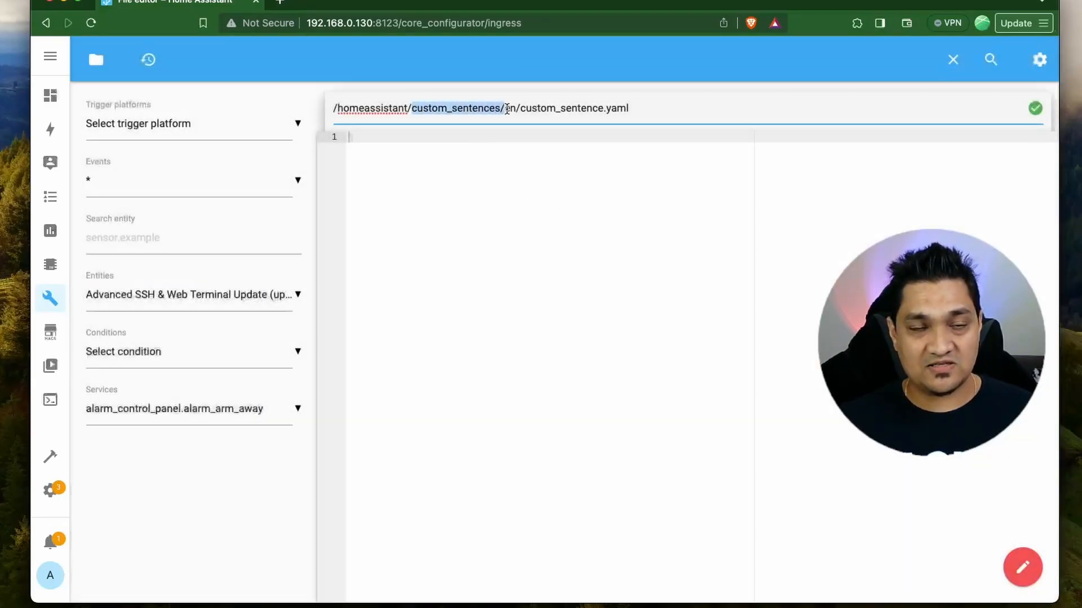
double_click(510, 108)
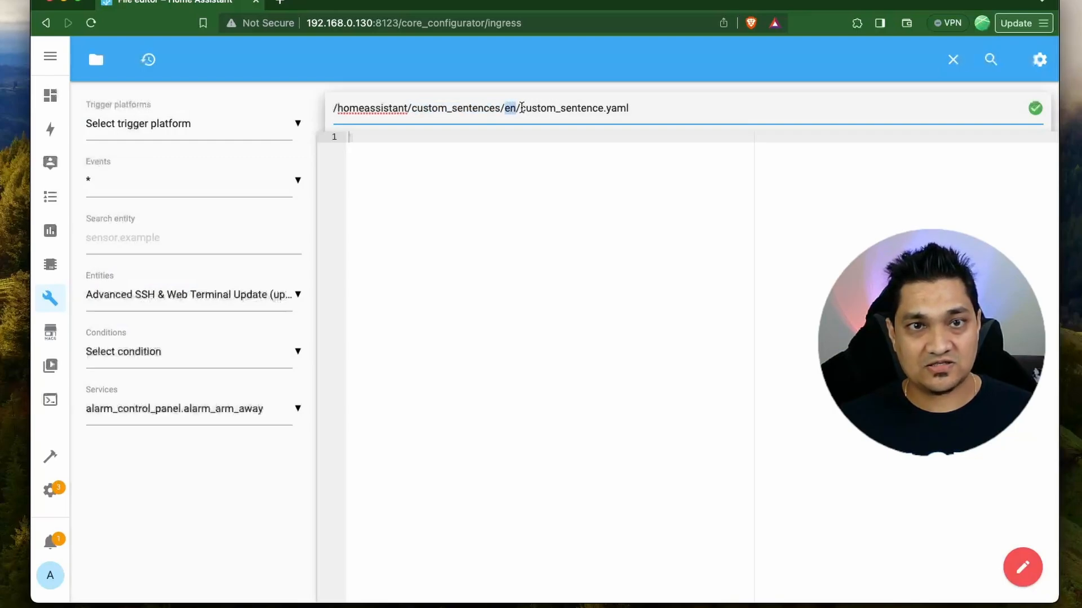
double_click(561, 108)
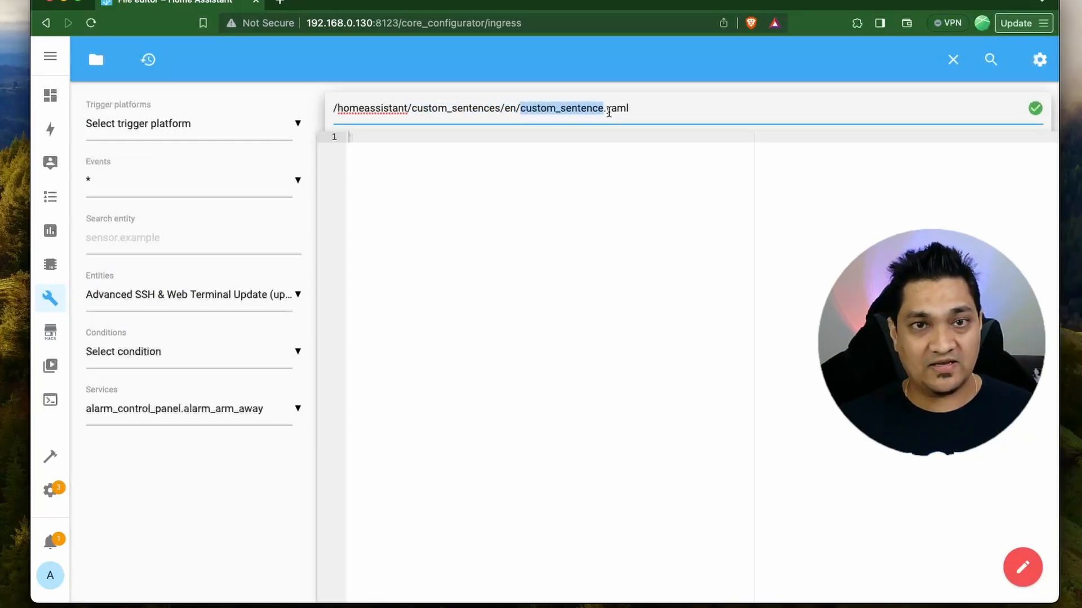
Write YAML with language "en" and a HassLightSet intent whose data holds the sentence "set {name} to {brightness} in the {area}"
left_click(649, 153)
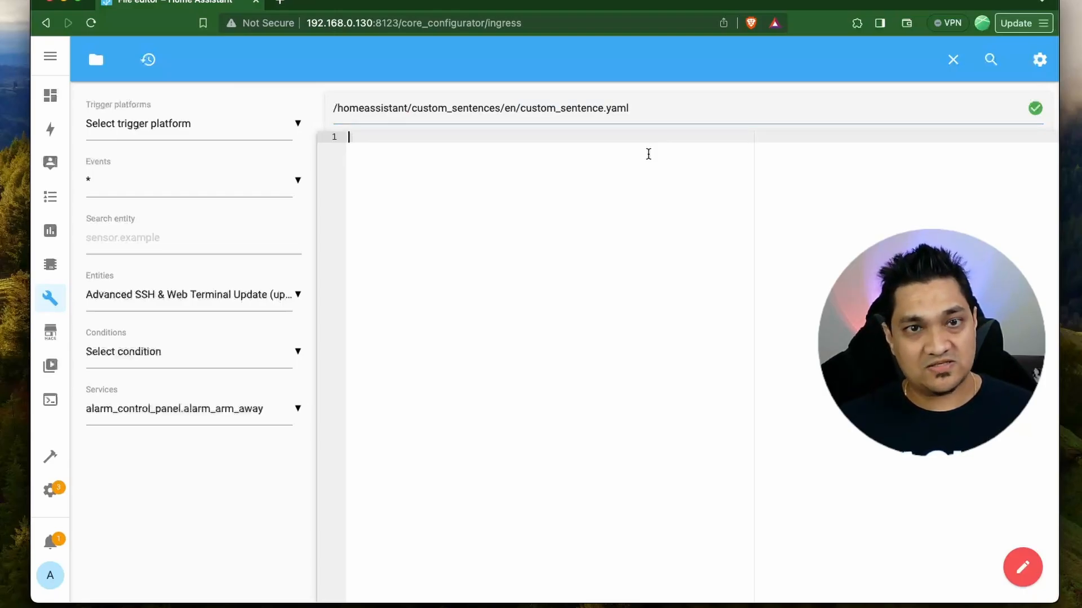
type("language: \"en\" intents:   HassLightSet:     data:       - sentences:           - \"set {name} to {brightness} in the {area}\"")
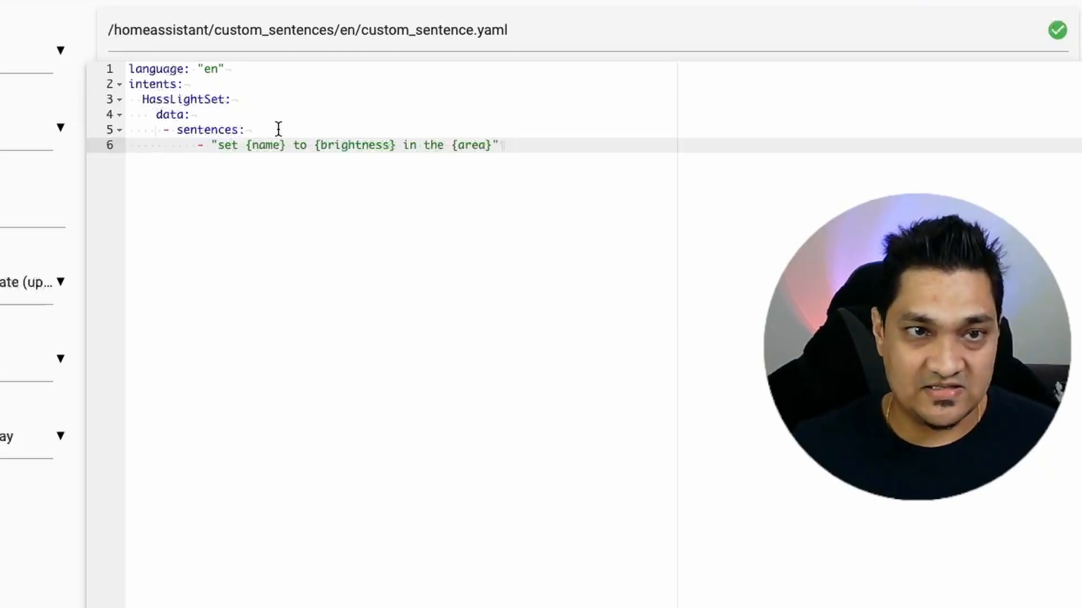
Review the sentence and HassLightSet intent in the YAML, and consult the Built-in intents page of the Home Assistant developer documentation
left_click_drag(218, 145, 524, 141)
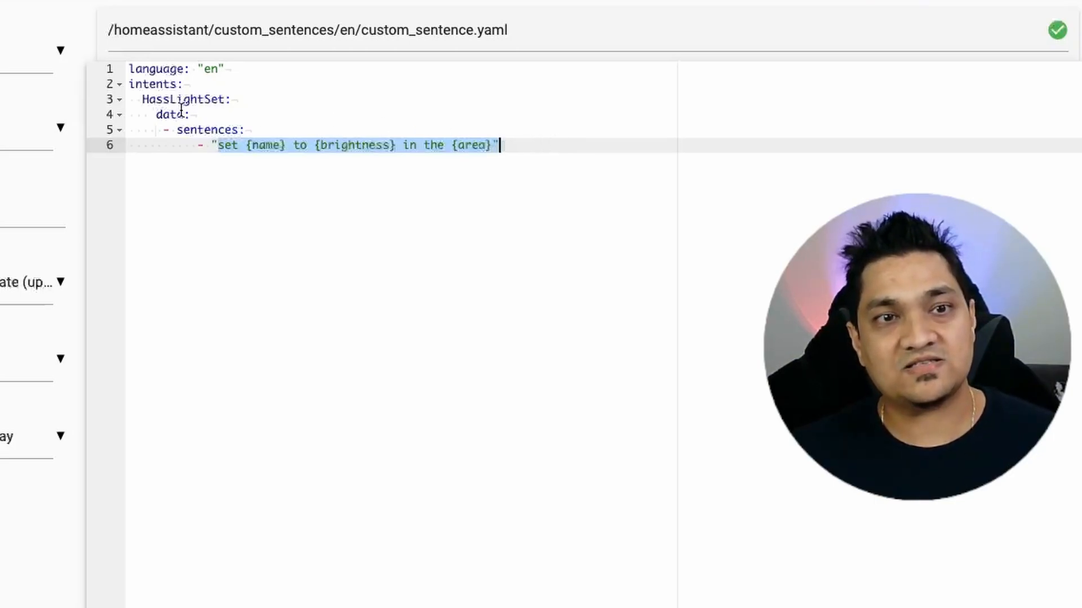
double_click(163, 84)
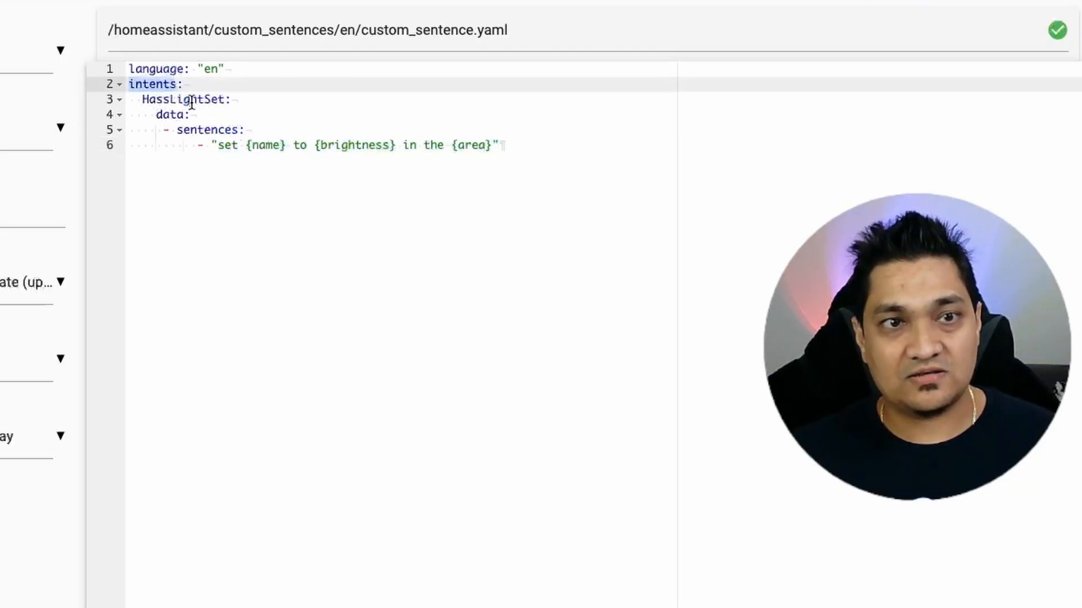
double_click(198, 100)
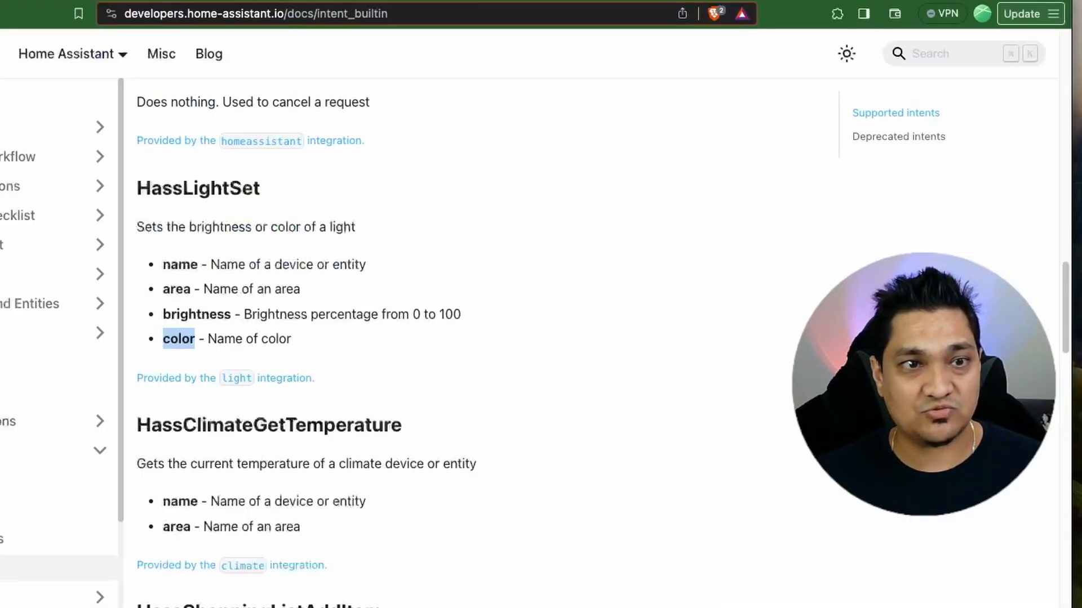
scroll(375, 290, "up", 1)
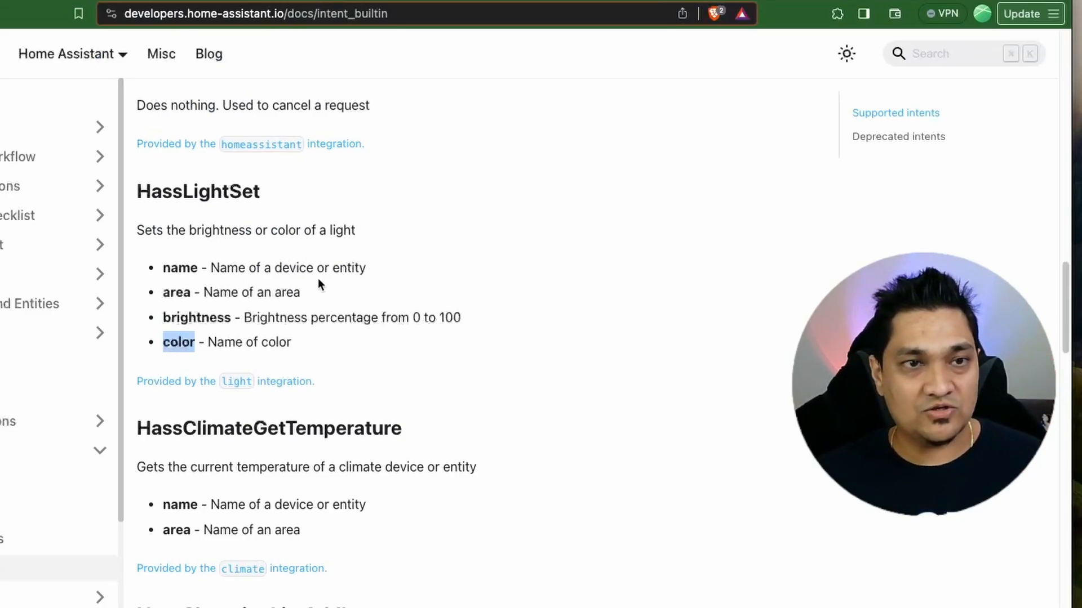
scroll(319, 281, "up", 10)
scroll(318, 278, "down", 4)
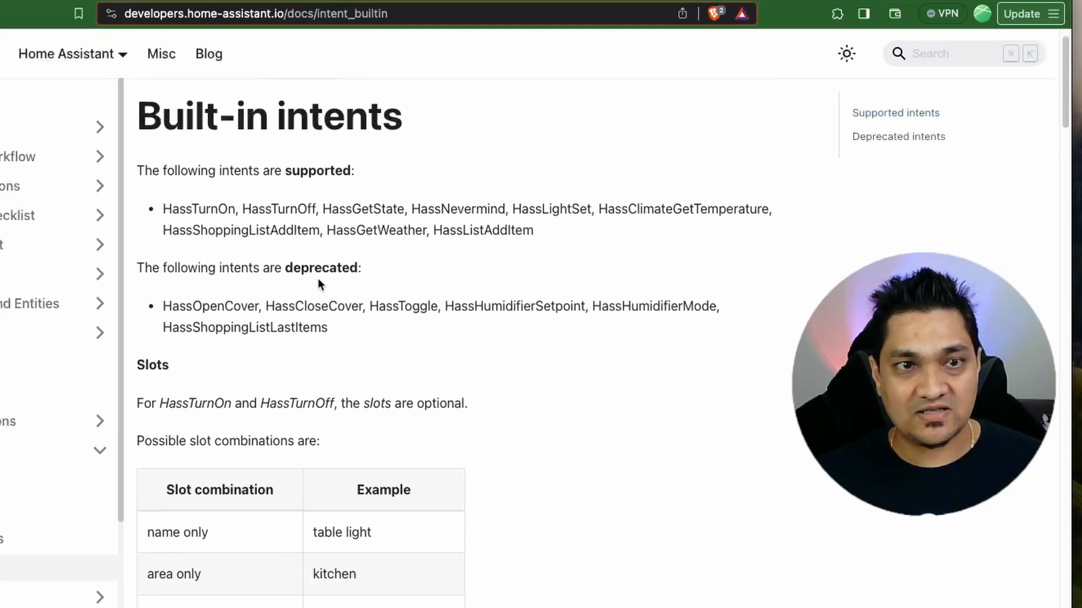